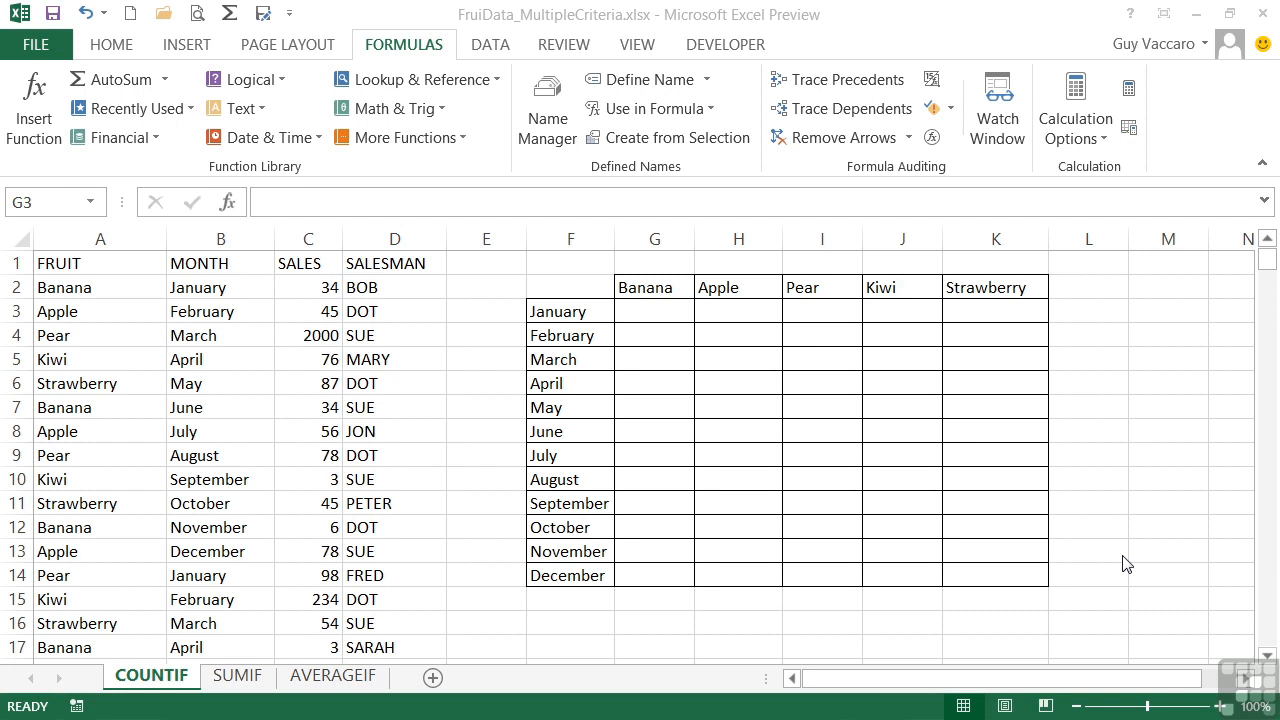
Enter the formula =COUNTIFS(Month,F3,Fruit,G2) in cell G3 to count January banana records
left_click(664, 314)
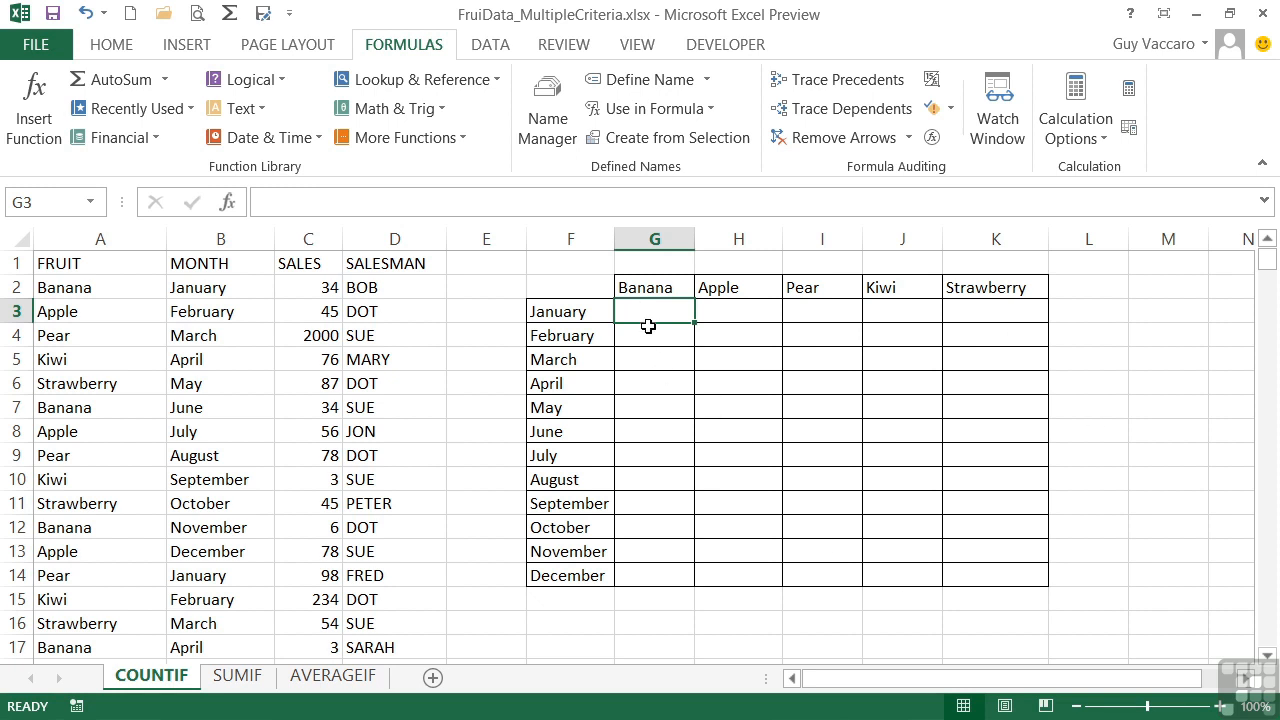
double_click(648, 313)
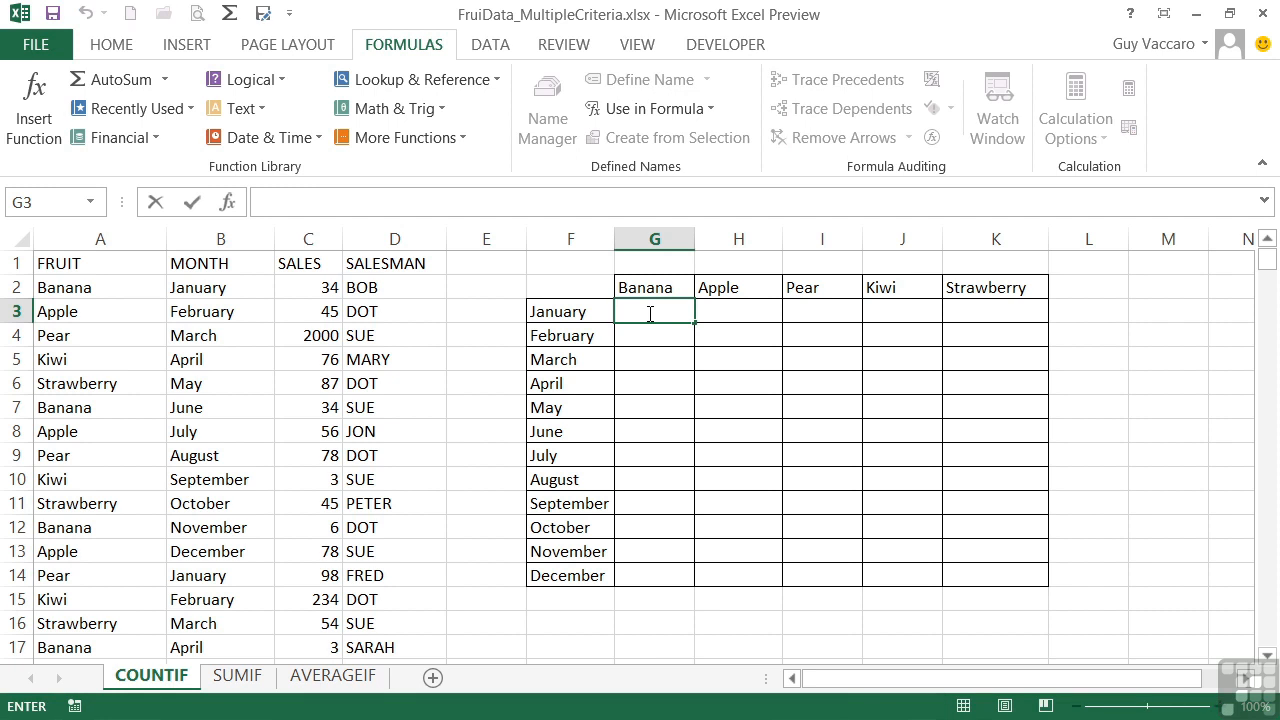
type("=count")
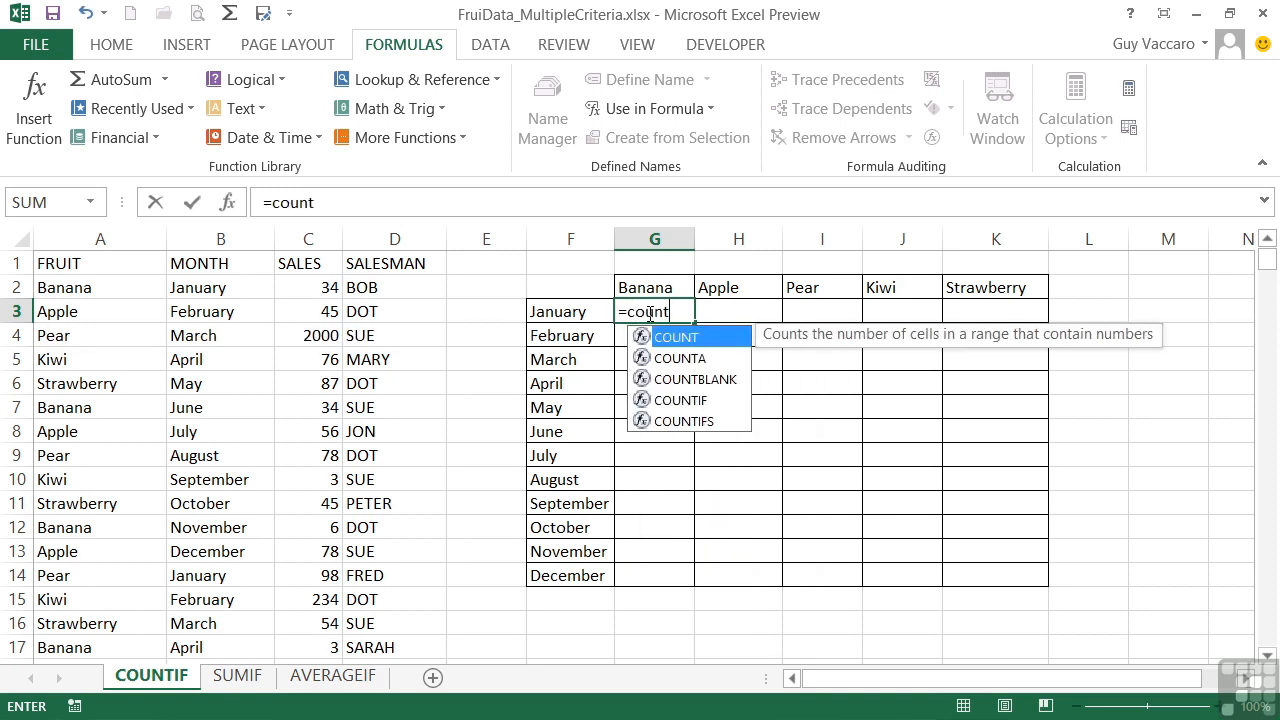
type("if")
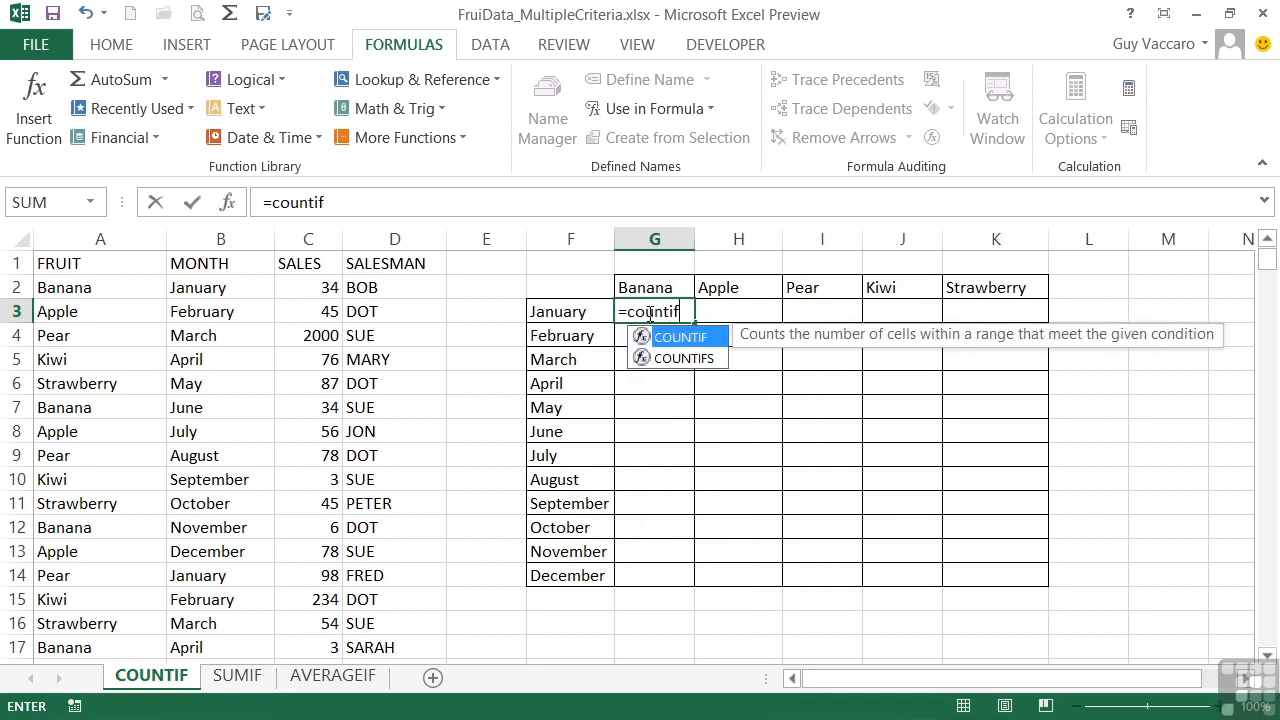
type("s")
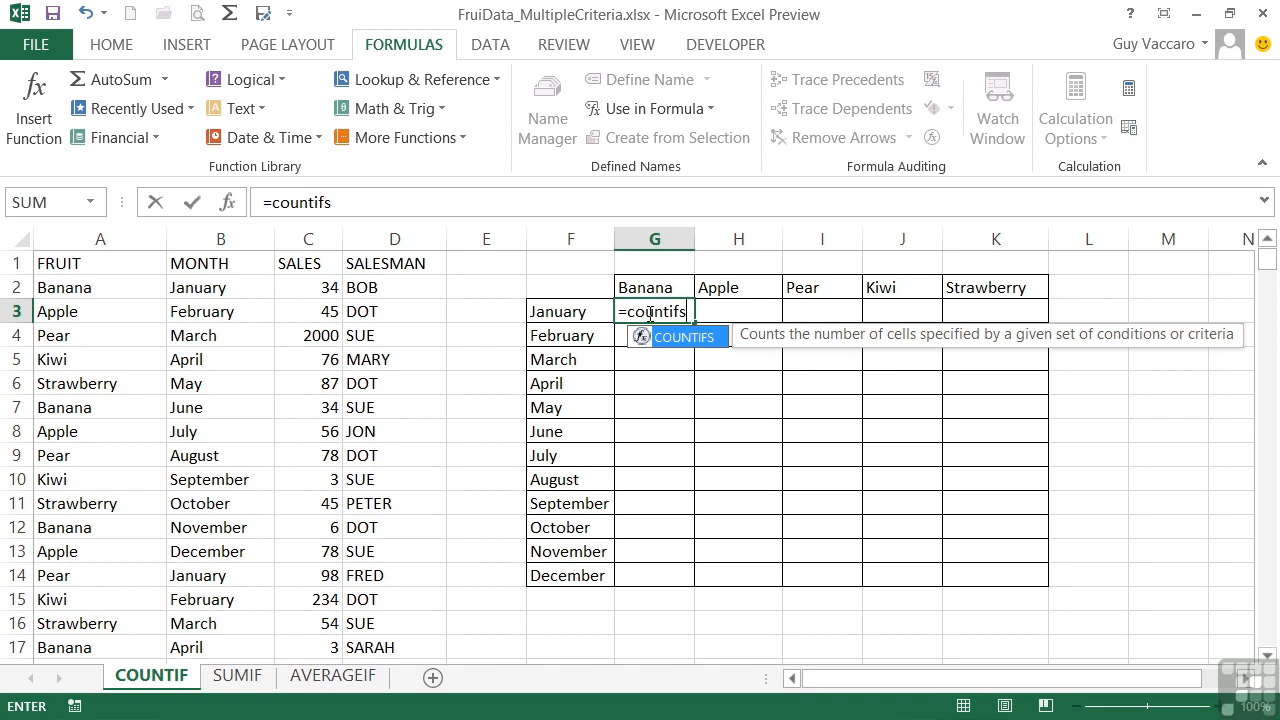
type("(")
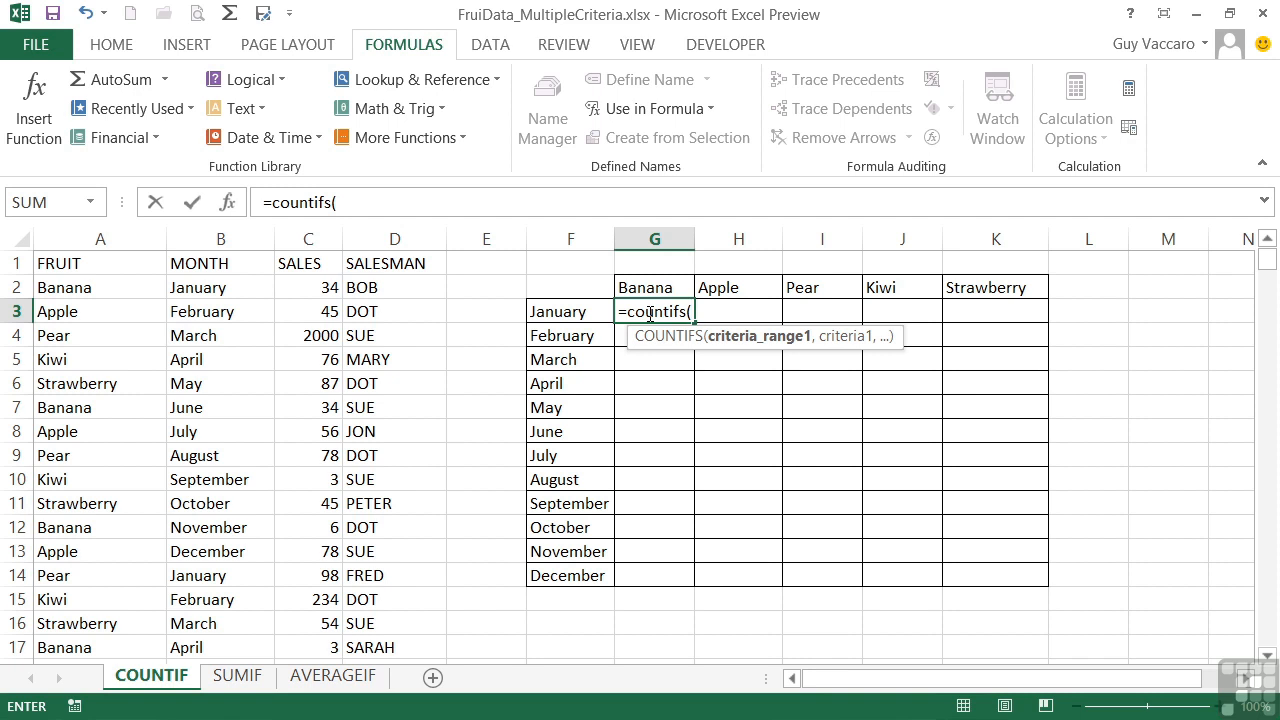
type("month,")
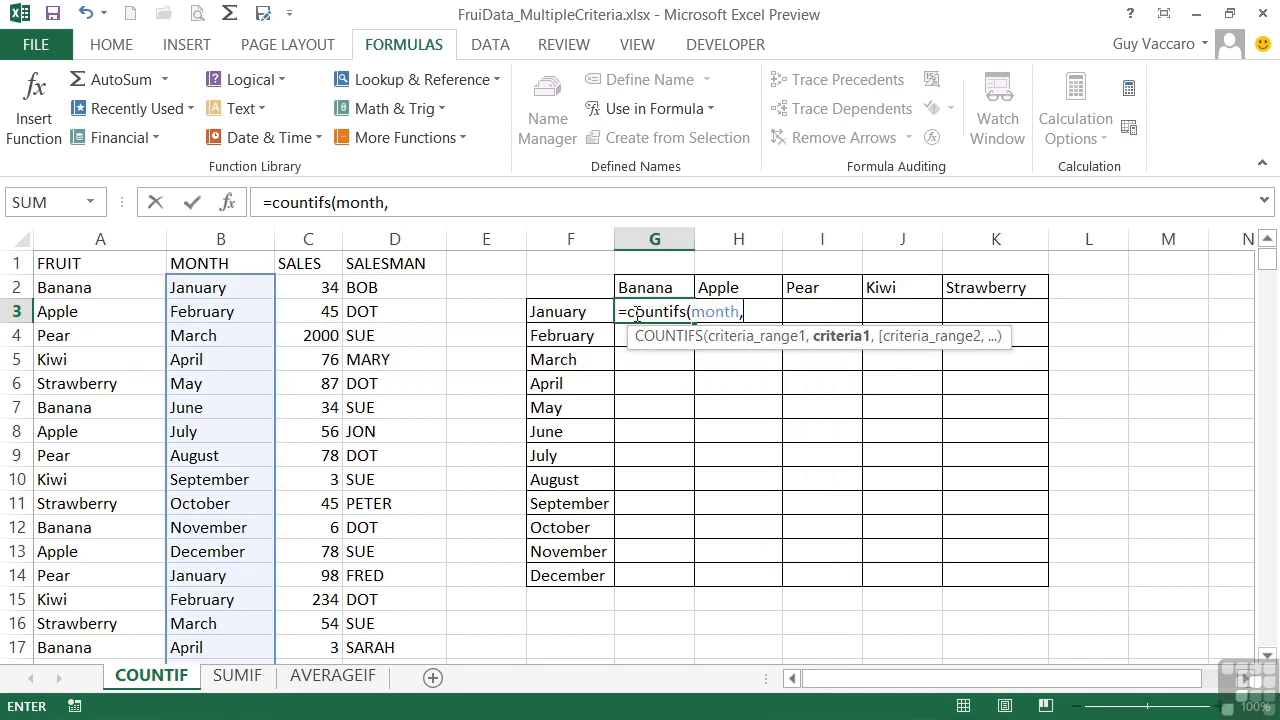
left_click(558, 314)
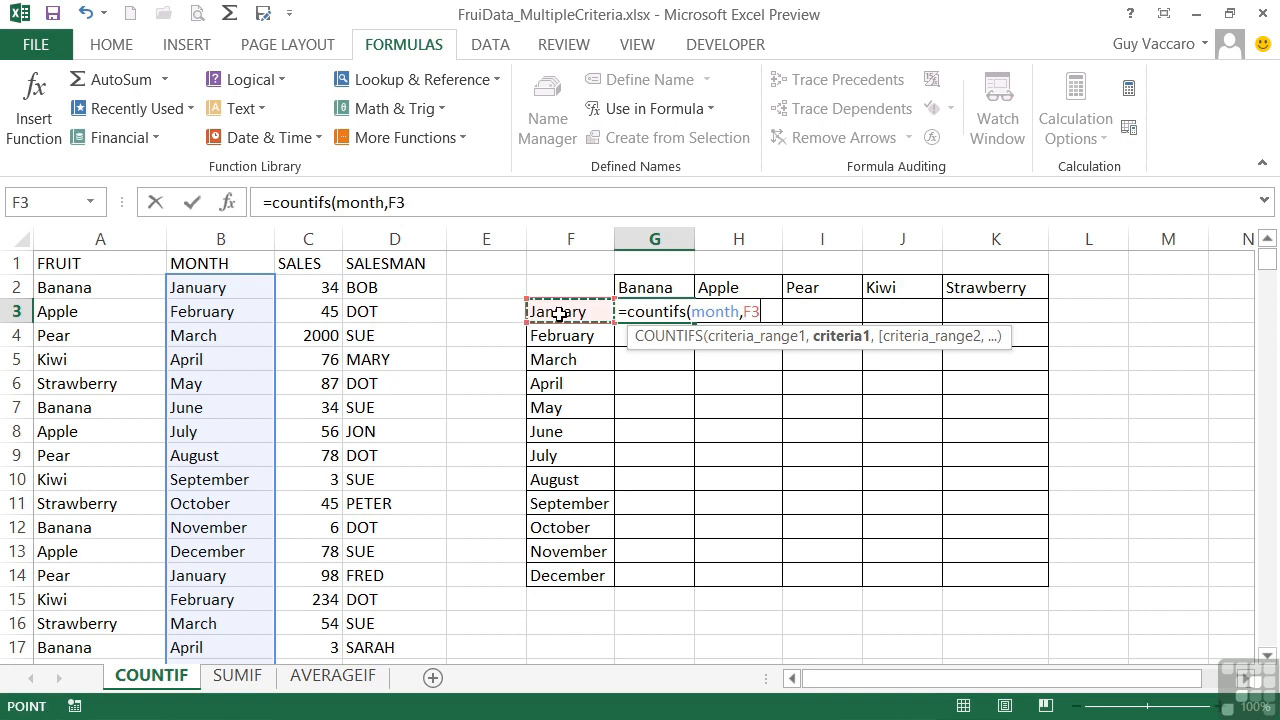
type(",")
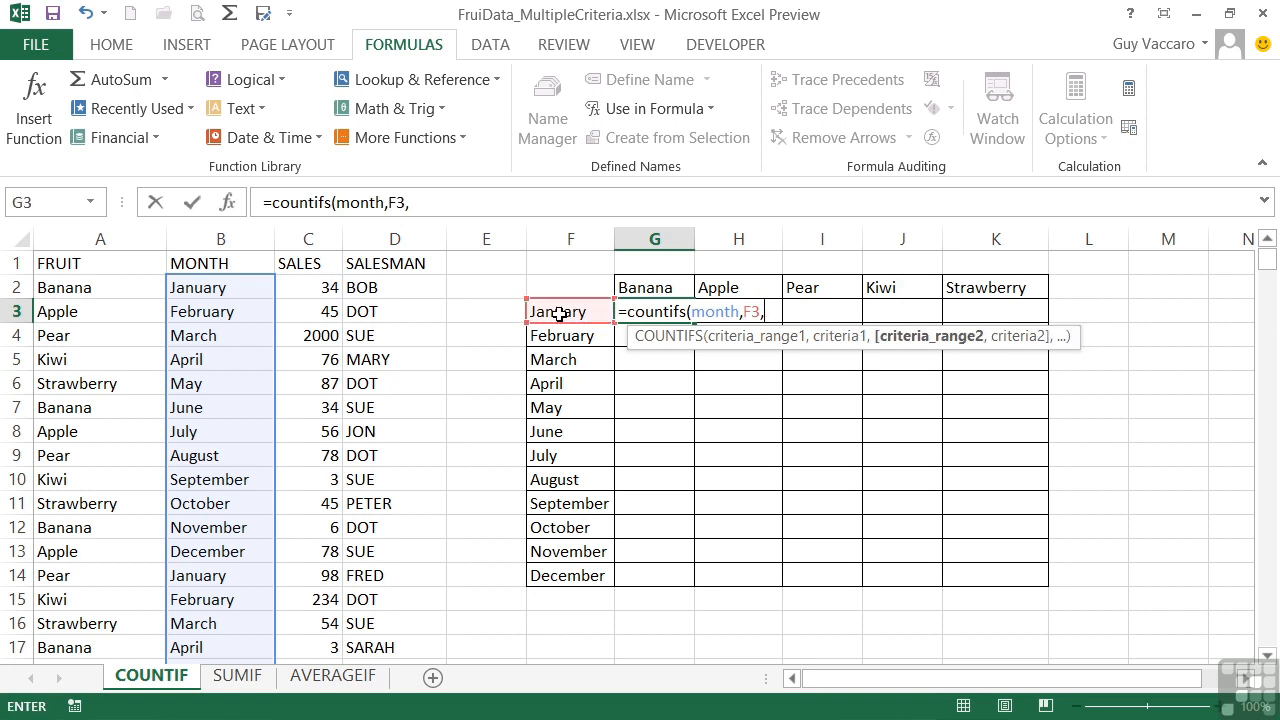
type("fruit,")
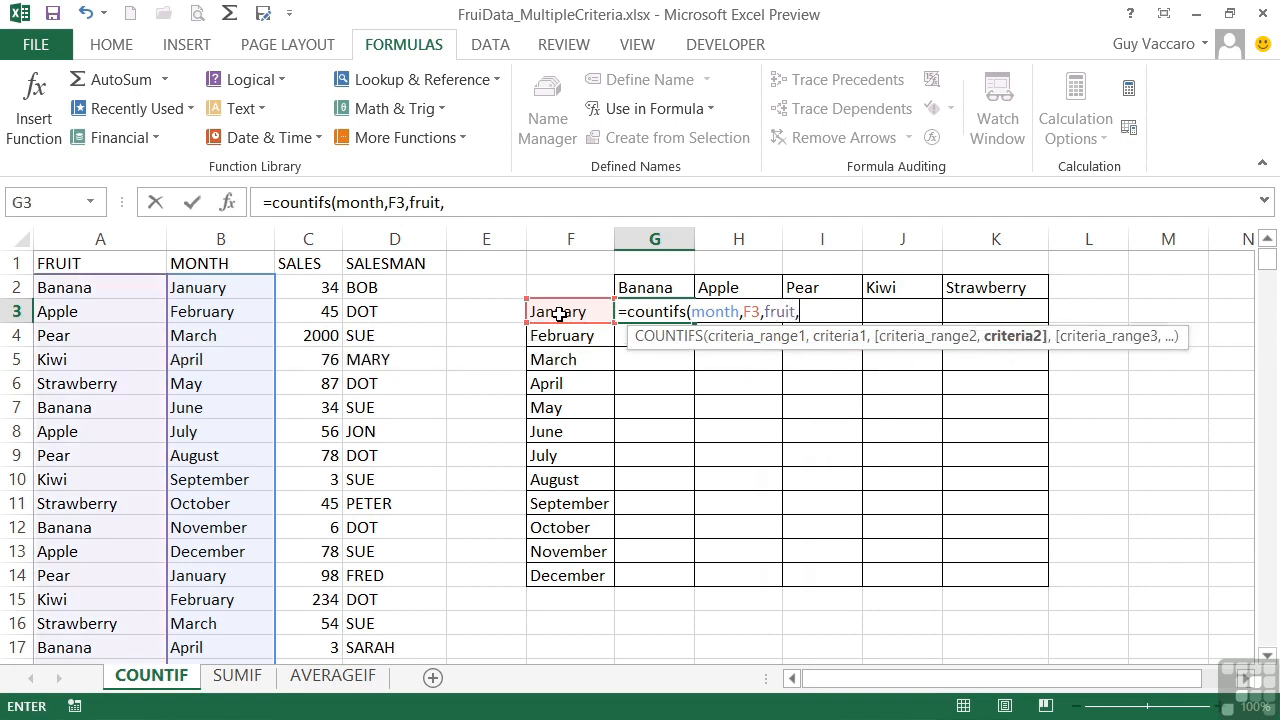
left_click(659, 282)
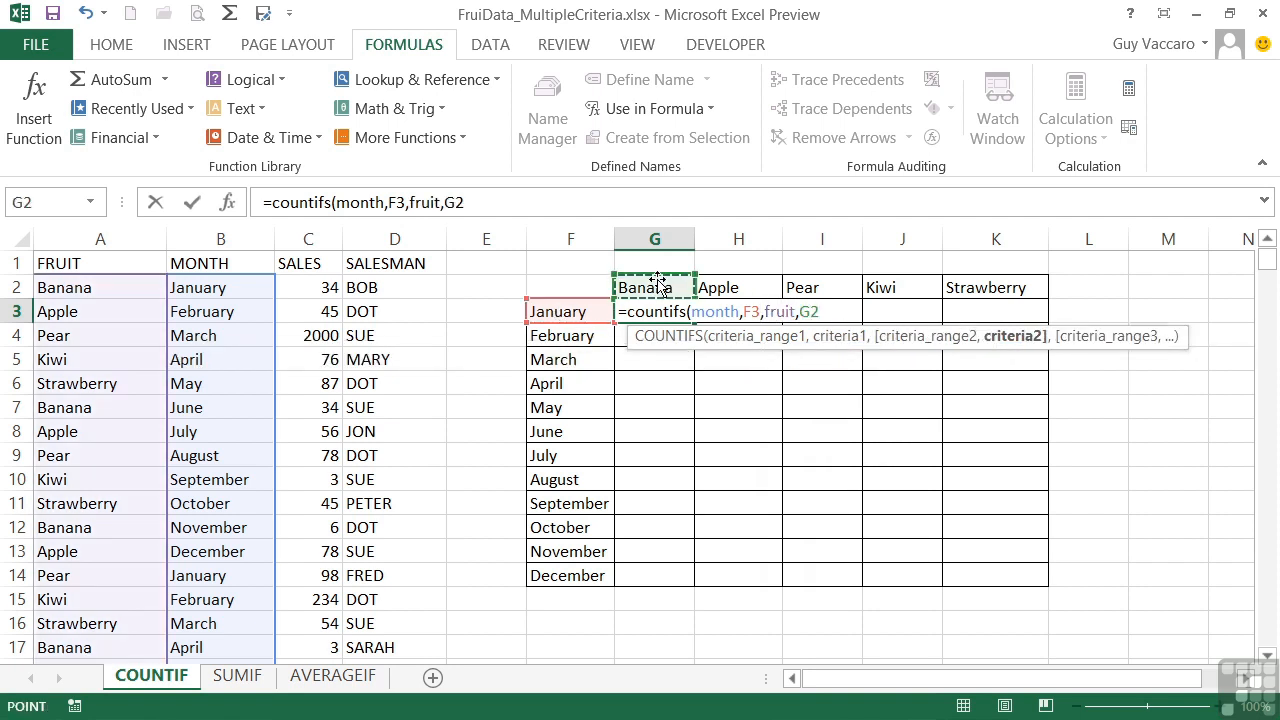
type(")")
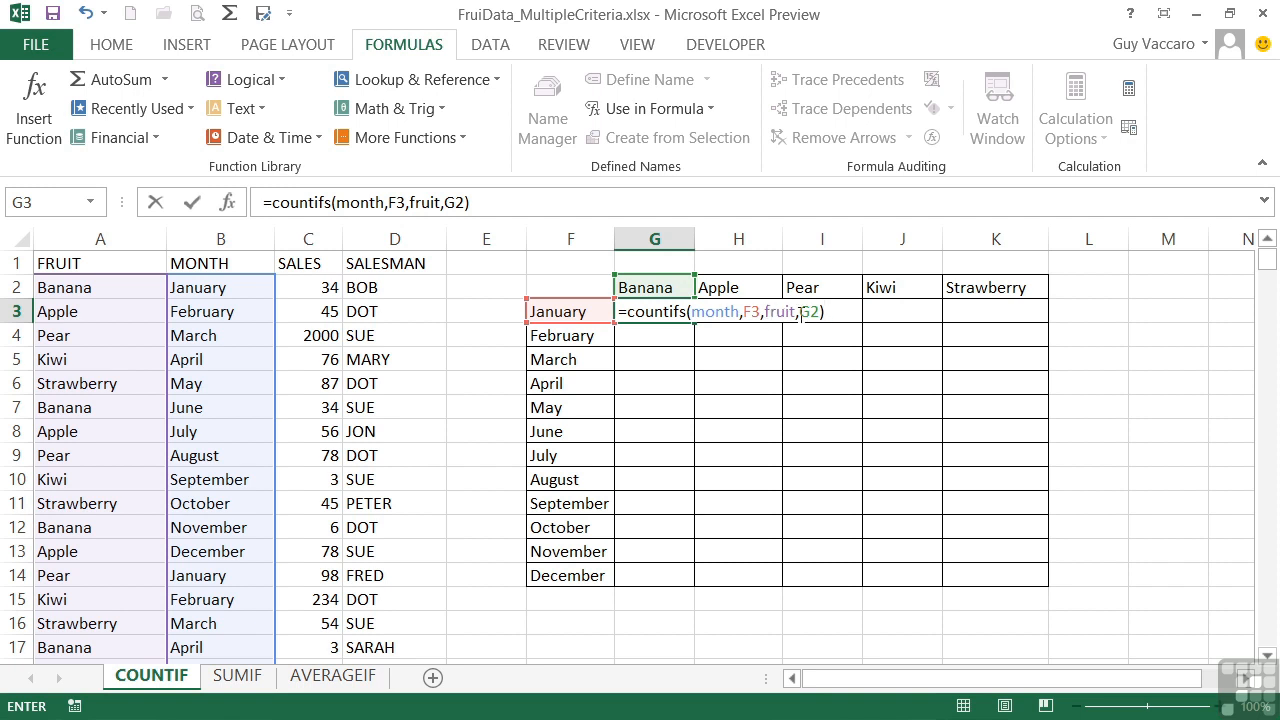
key("Return")
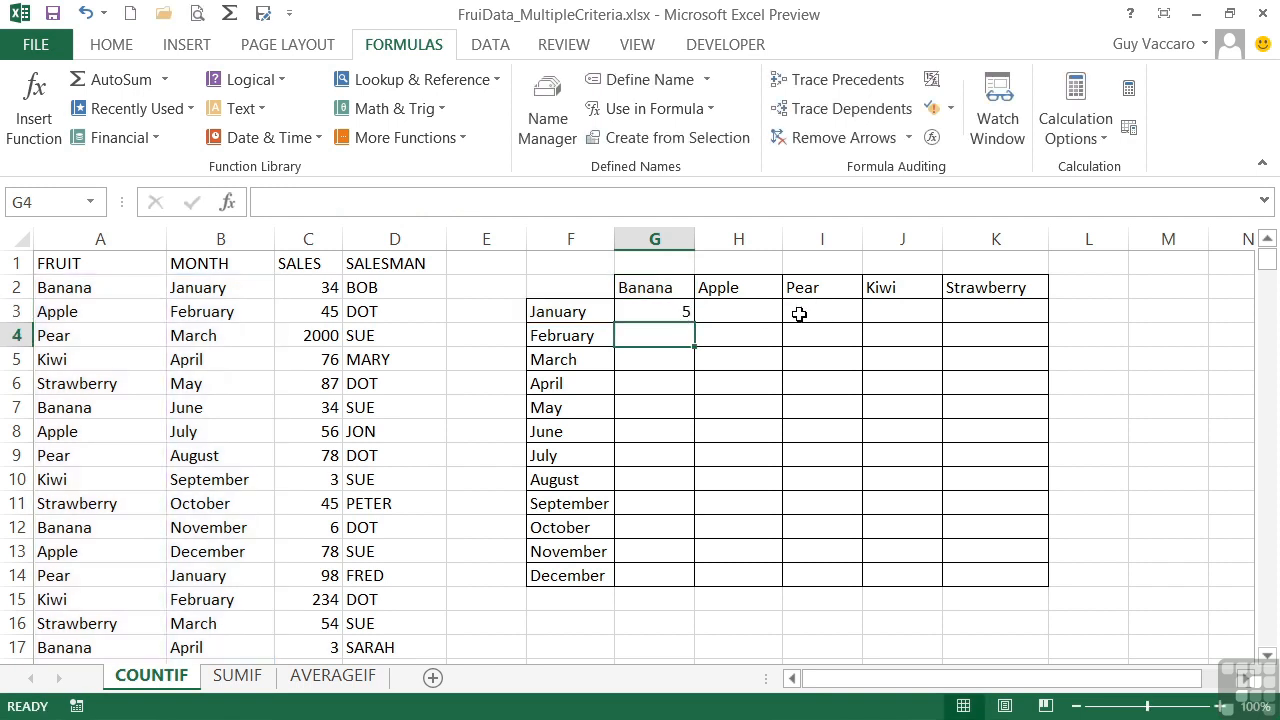
Edit the G3 formula to use mixed references, making the month criterion $F3 and the fruit criterion G$2
key("Up")
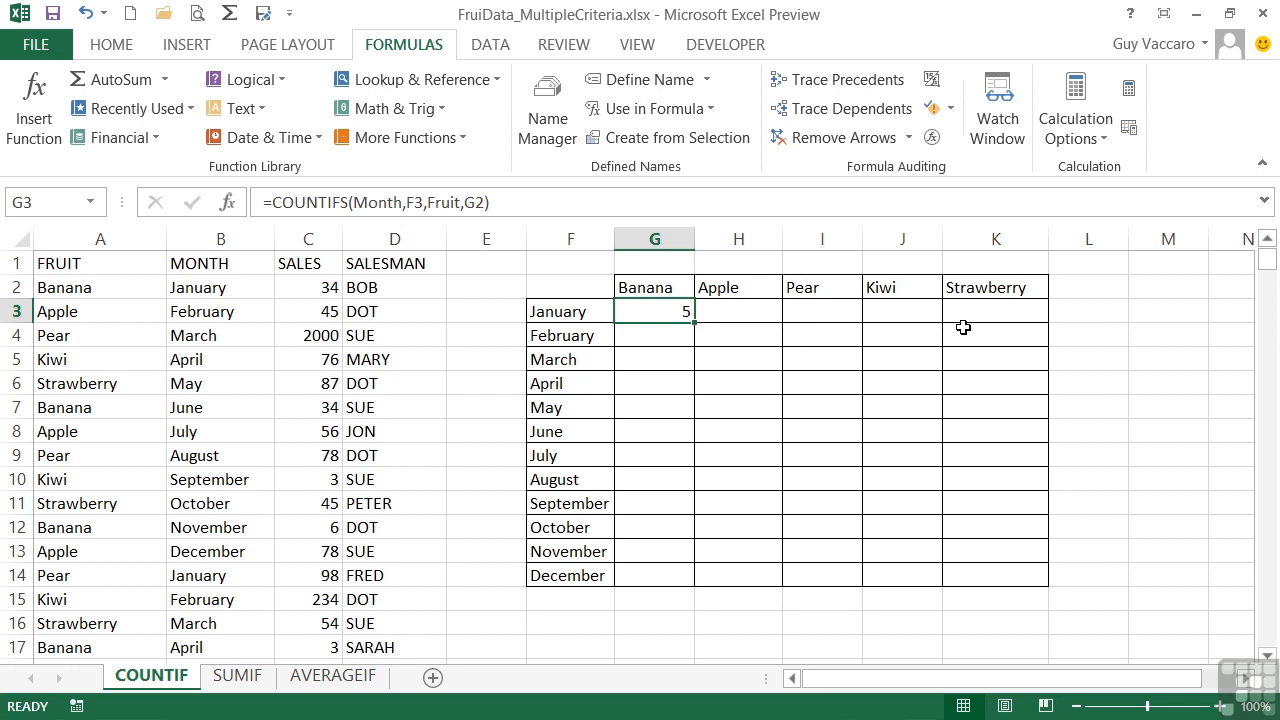
double_click(659, 311)
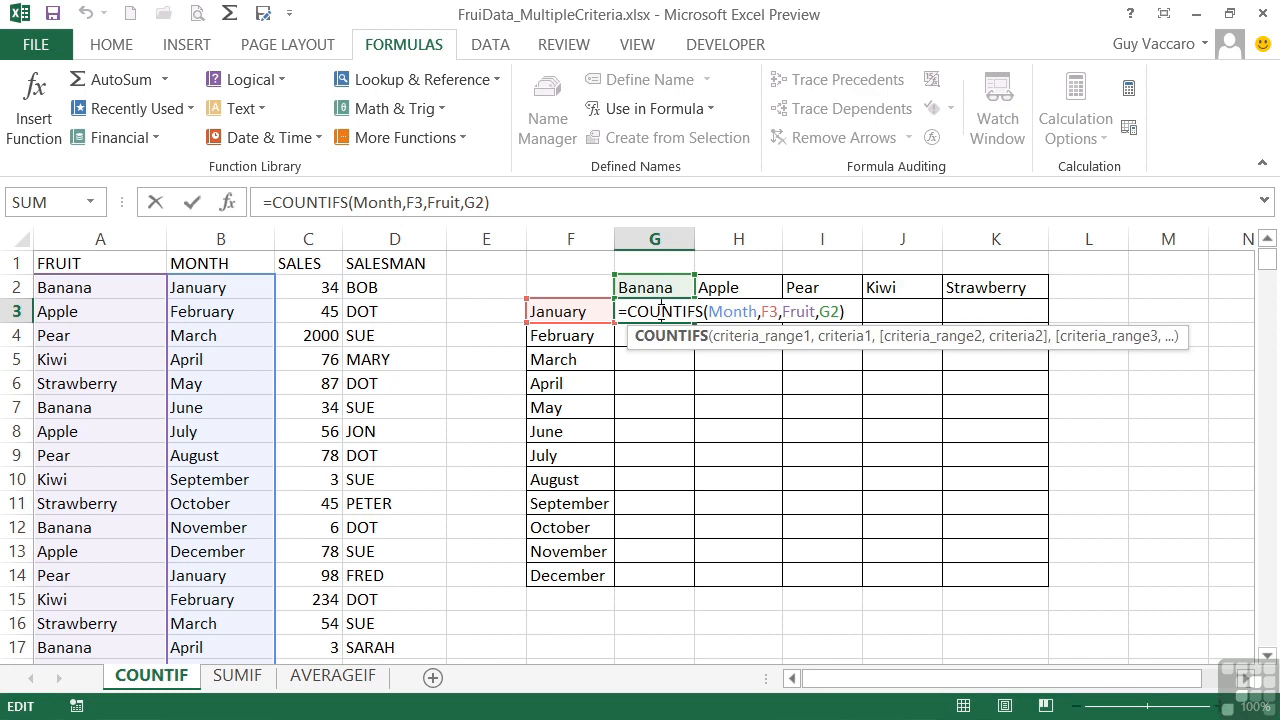
left_click(762, 311)
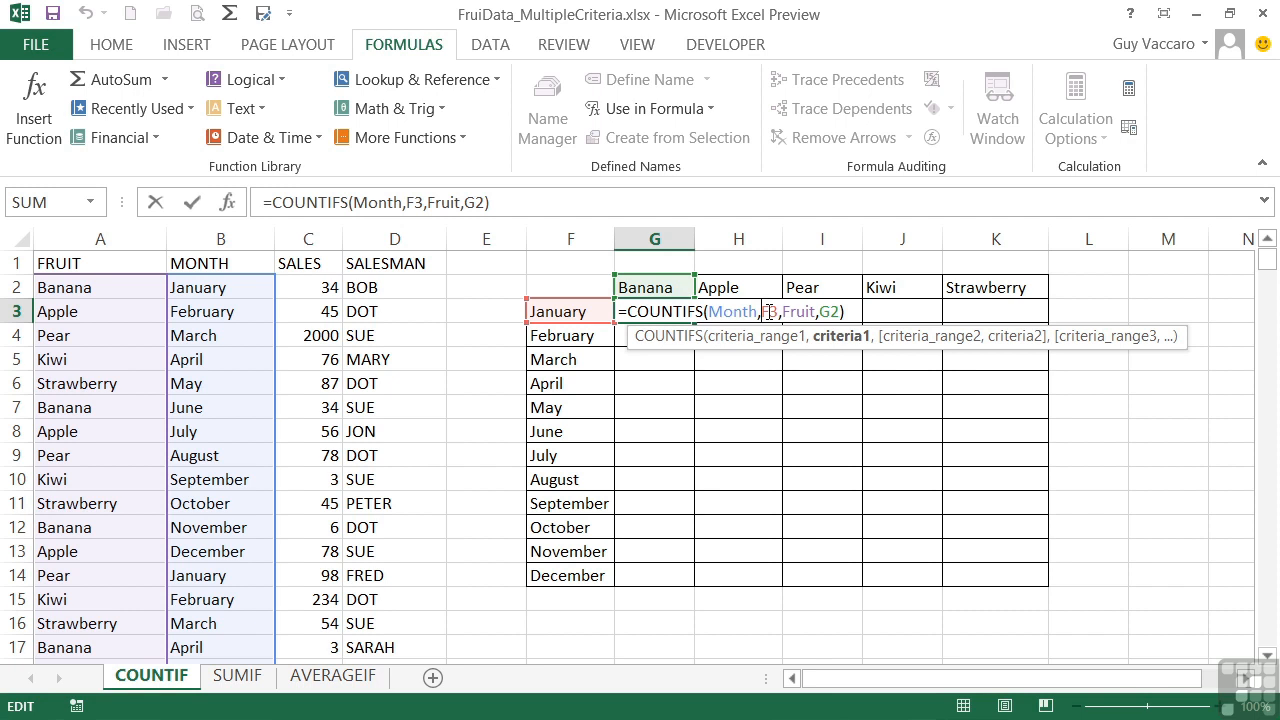
type("$")
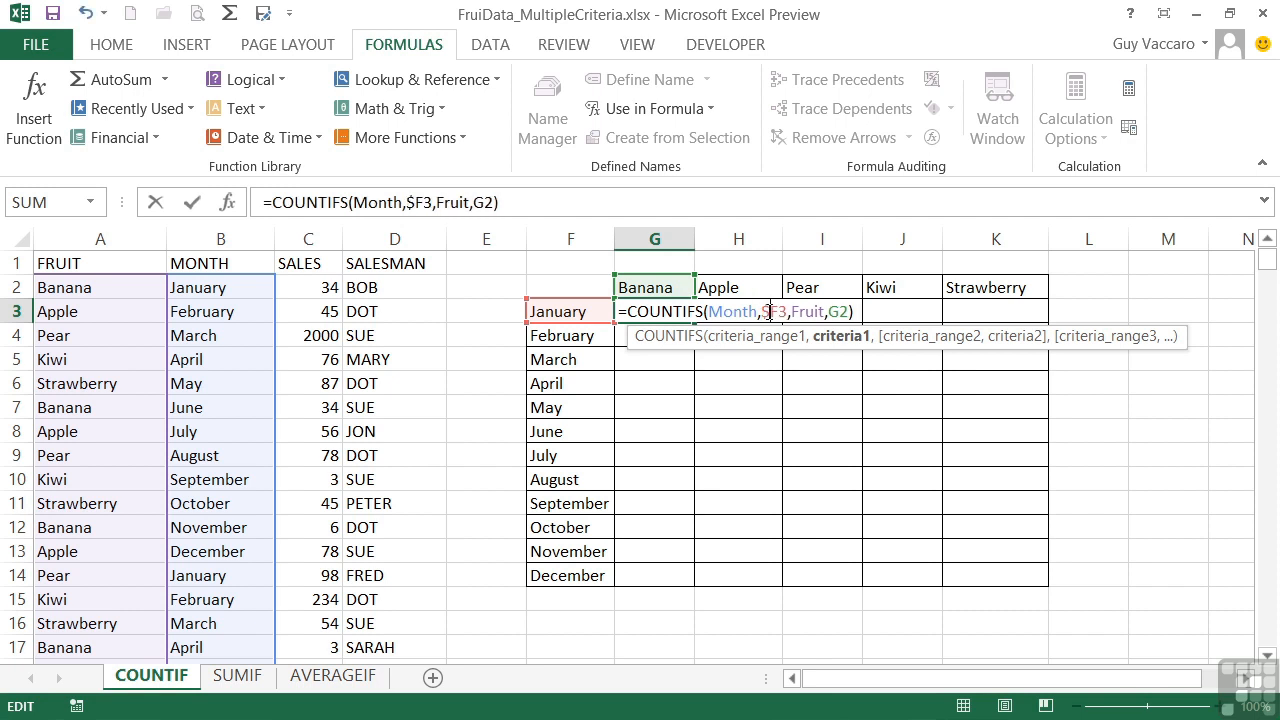
left_click(843, 313)
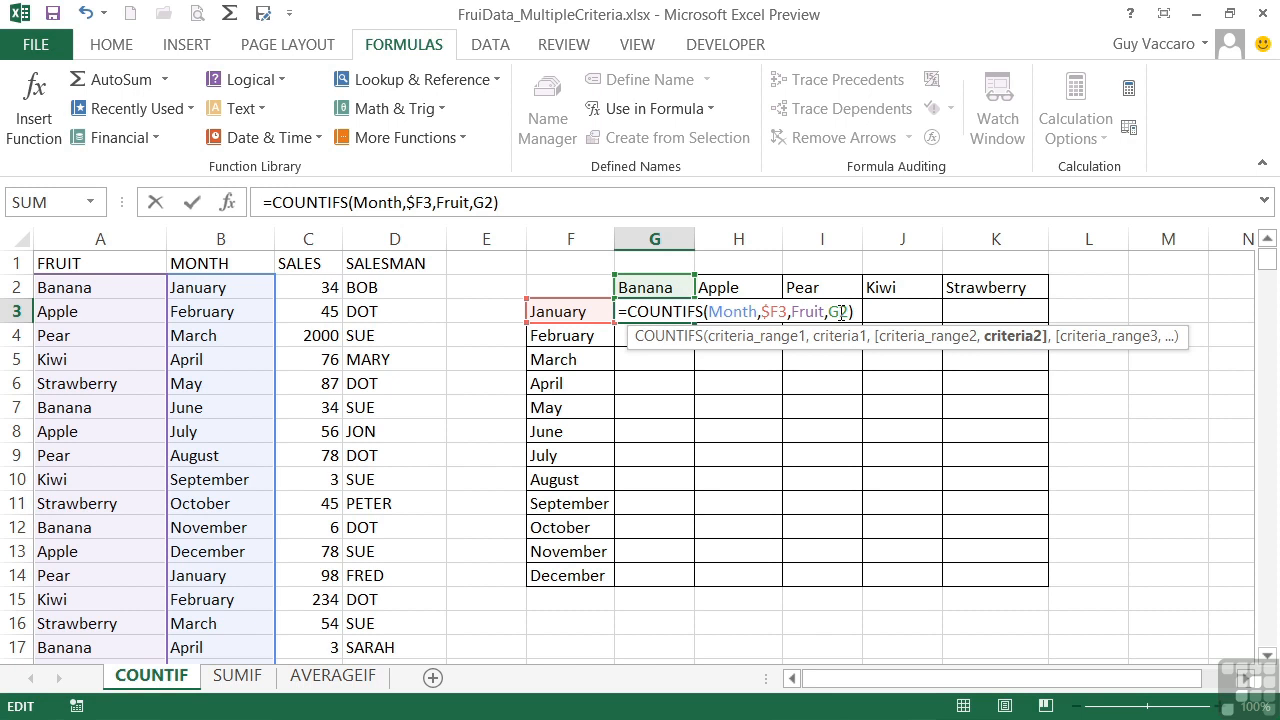
type("$")
left_click(867, 311)
key("Return")
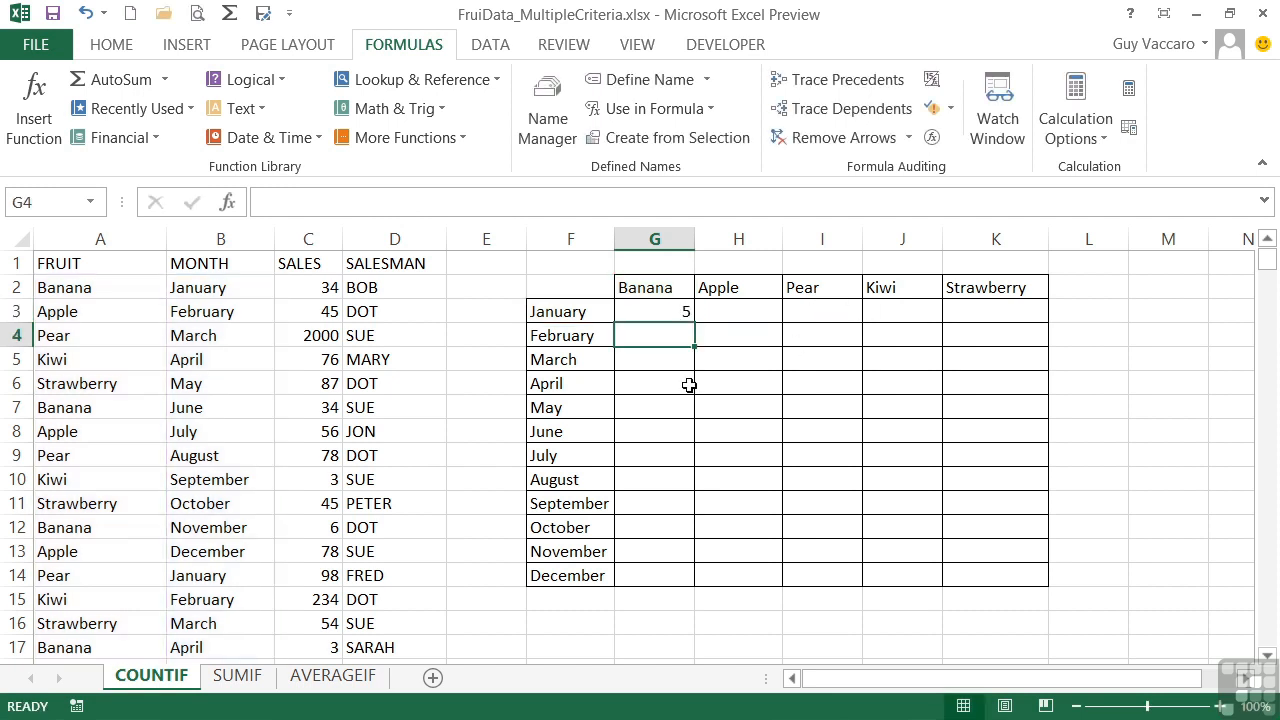
Copy the COUNTIFS formula from G3 across the whole month-by-fruit table, G3:K14
left_click(664, 312)
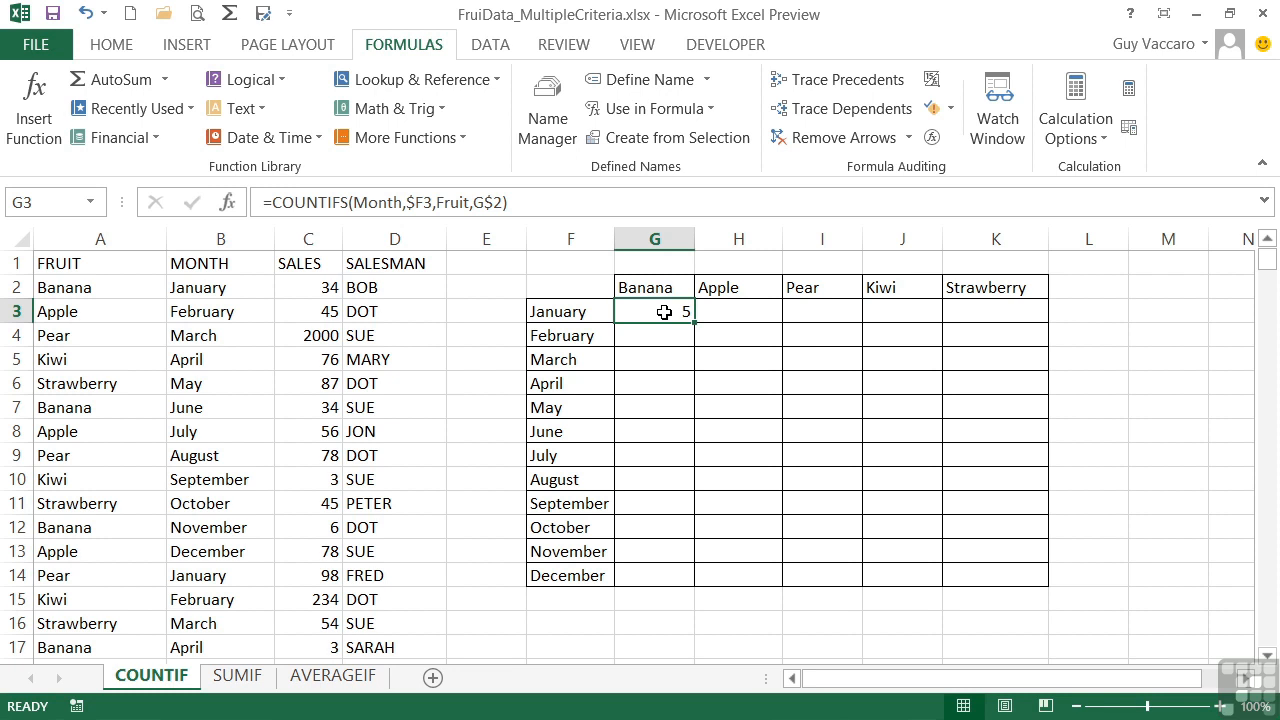
key("ctrl+c")
left_click_drag(664, 312, 938, 571)
key("ctrl+v")
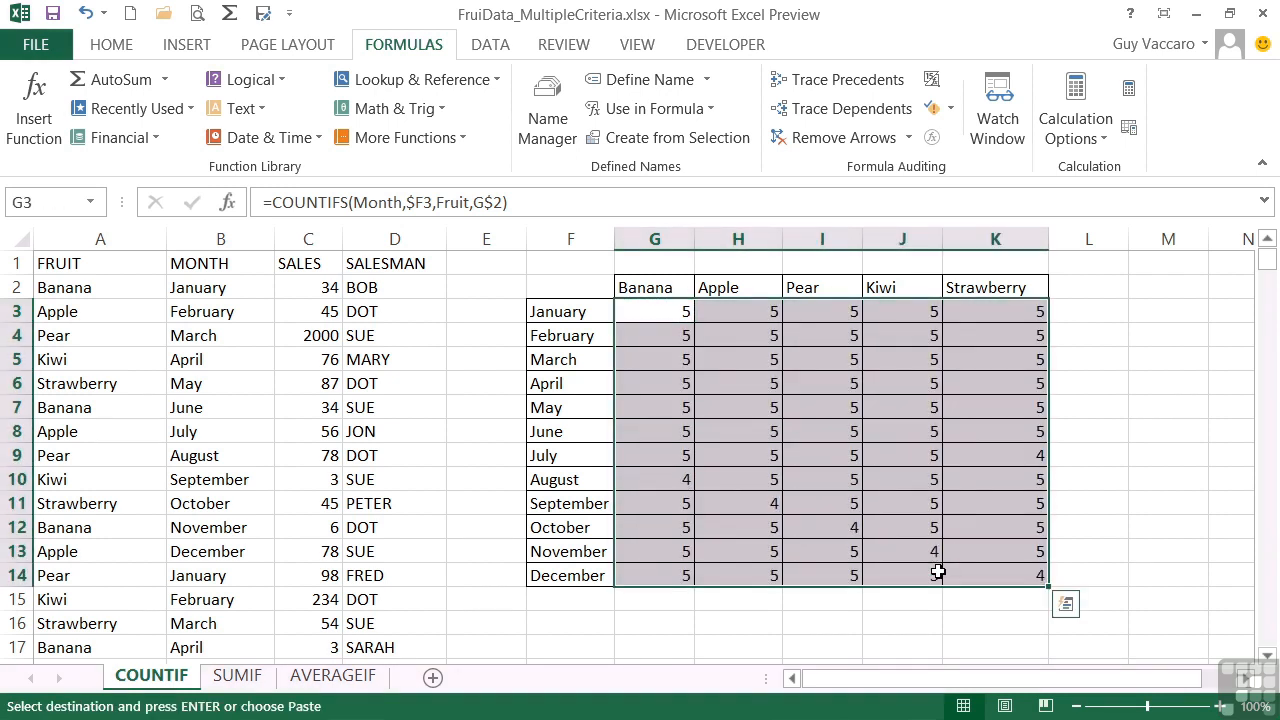
Inspect the cell references of the copied formula in I9, the July Pear cell
left_click(848, 457)
double_click(829, 457)
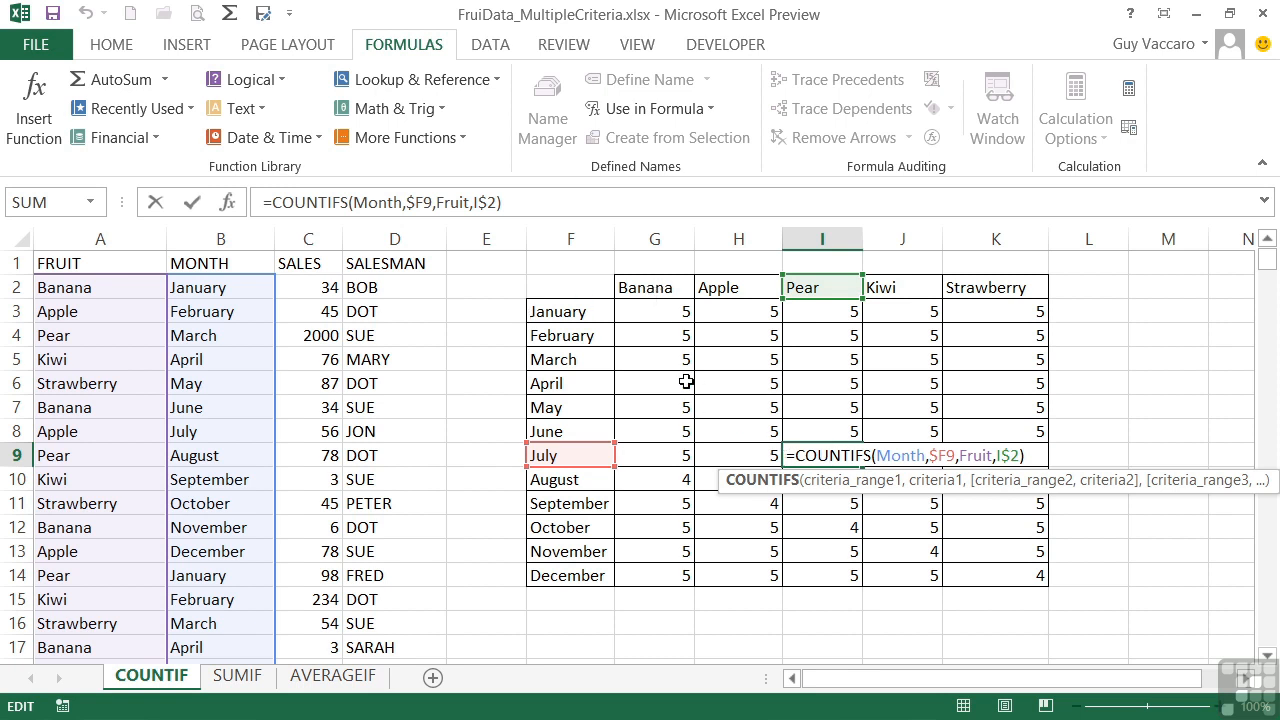
key("ctrl+Return")
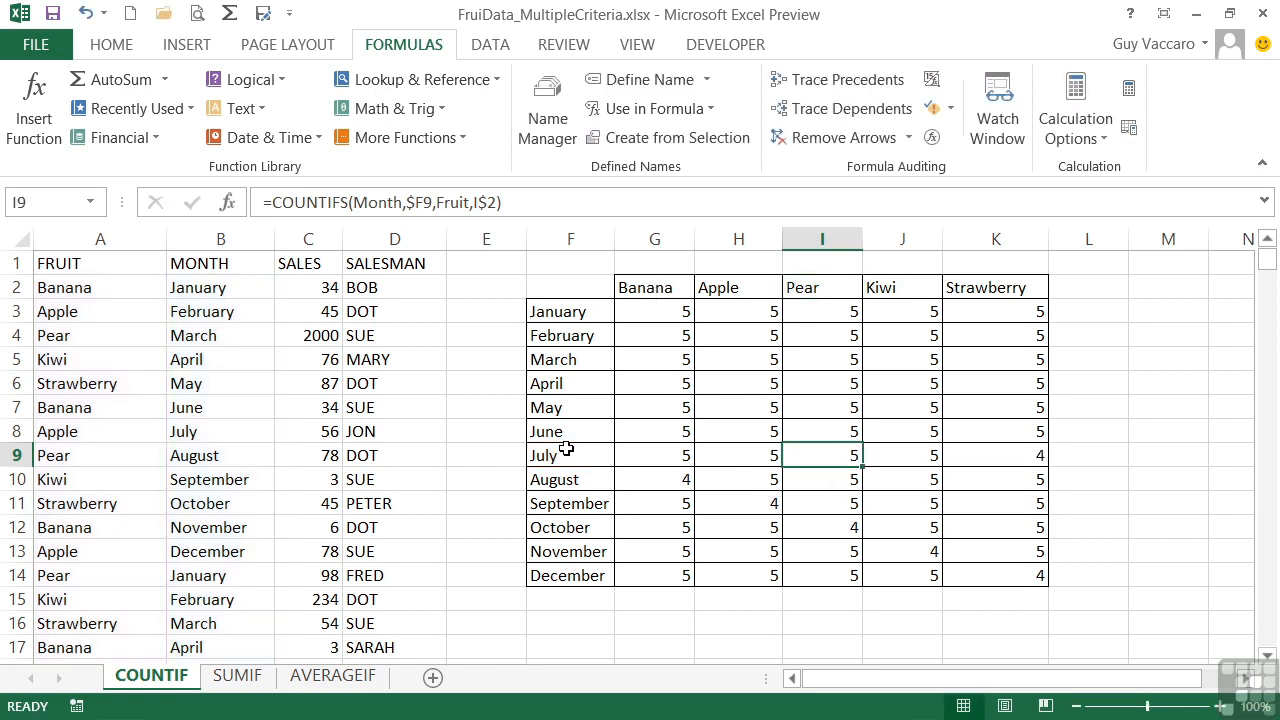
On the SUMIF sheet, enter =SUMIFS(SALES,Month,F3,Fruit,G2) in cell G3 to total January banana sales
left_click(237, 676)
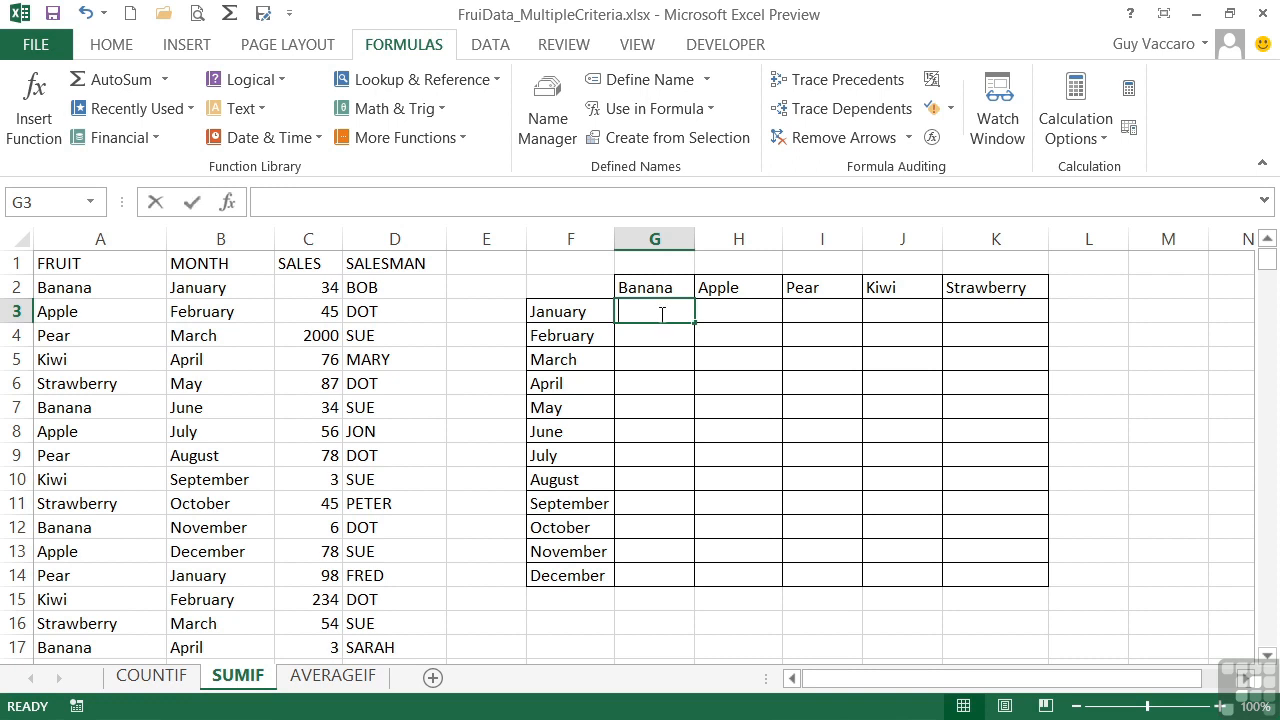
type("=sumif")
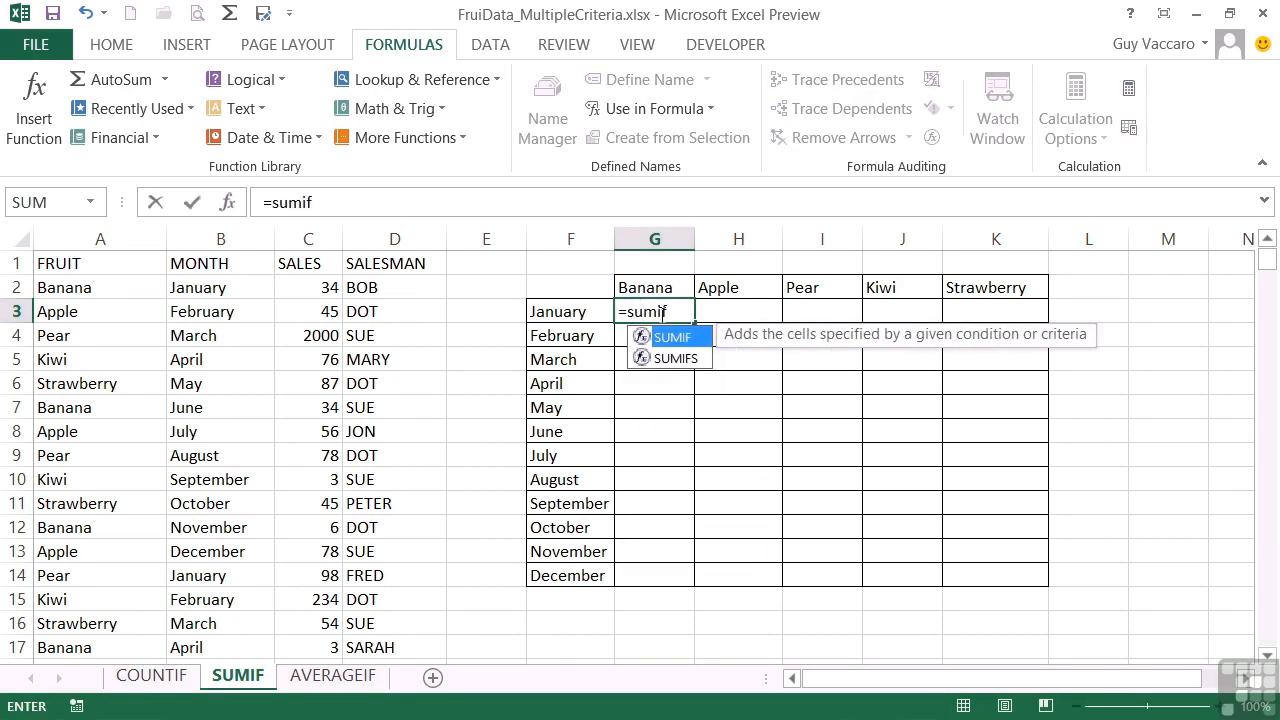
type("s")
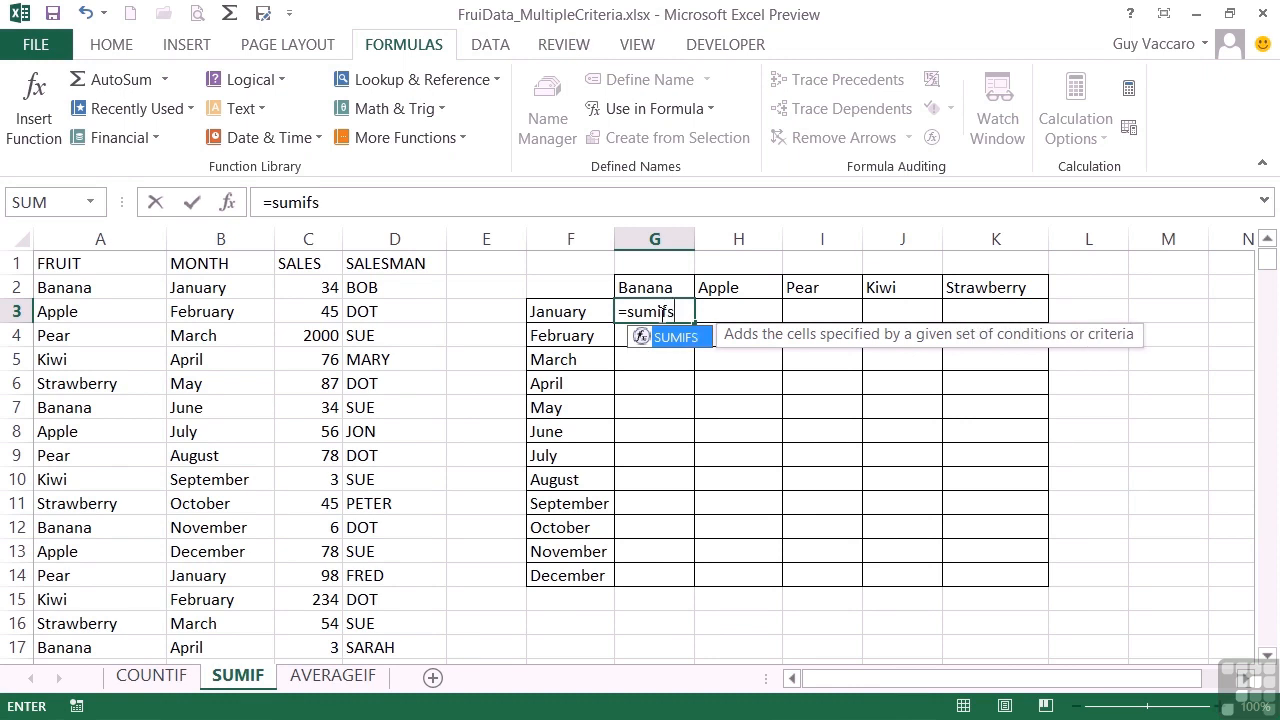
type("(")
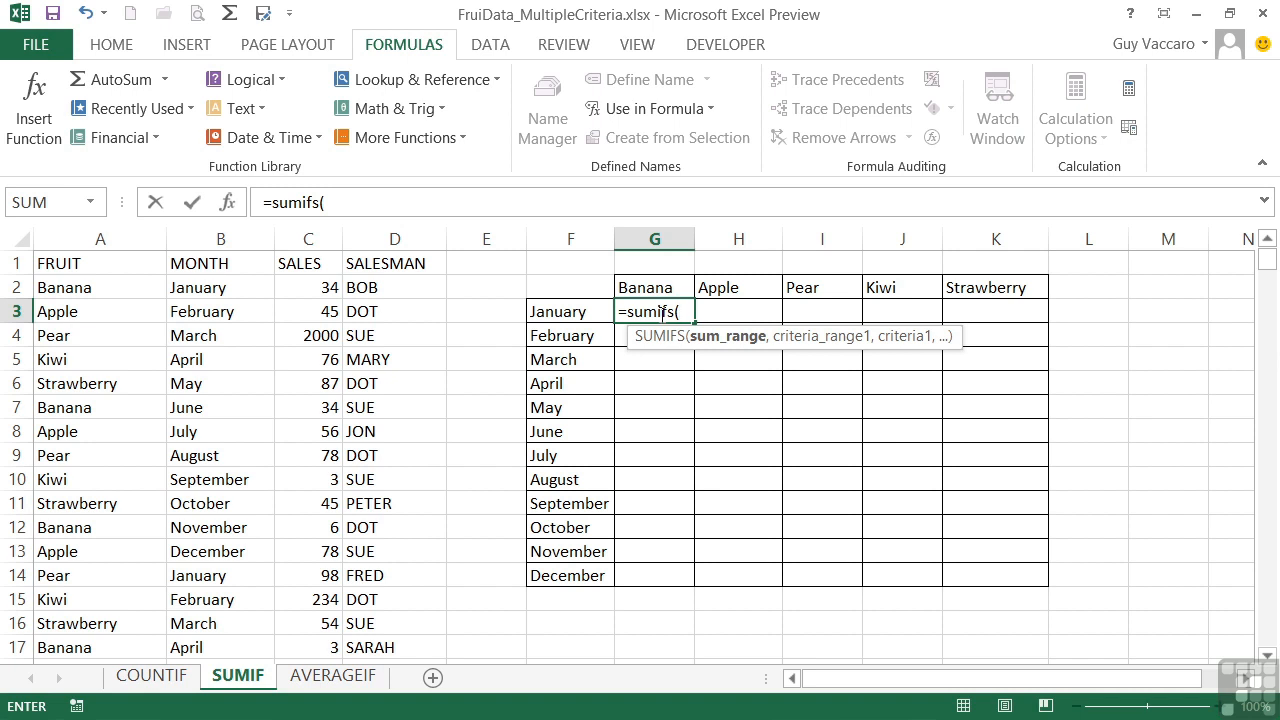
type("sa")
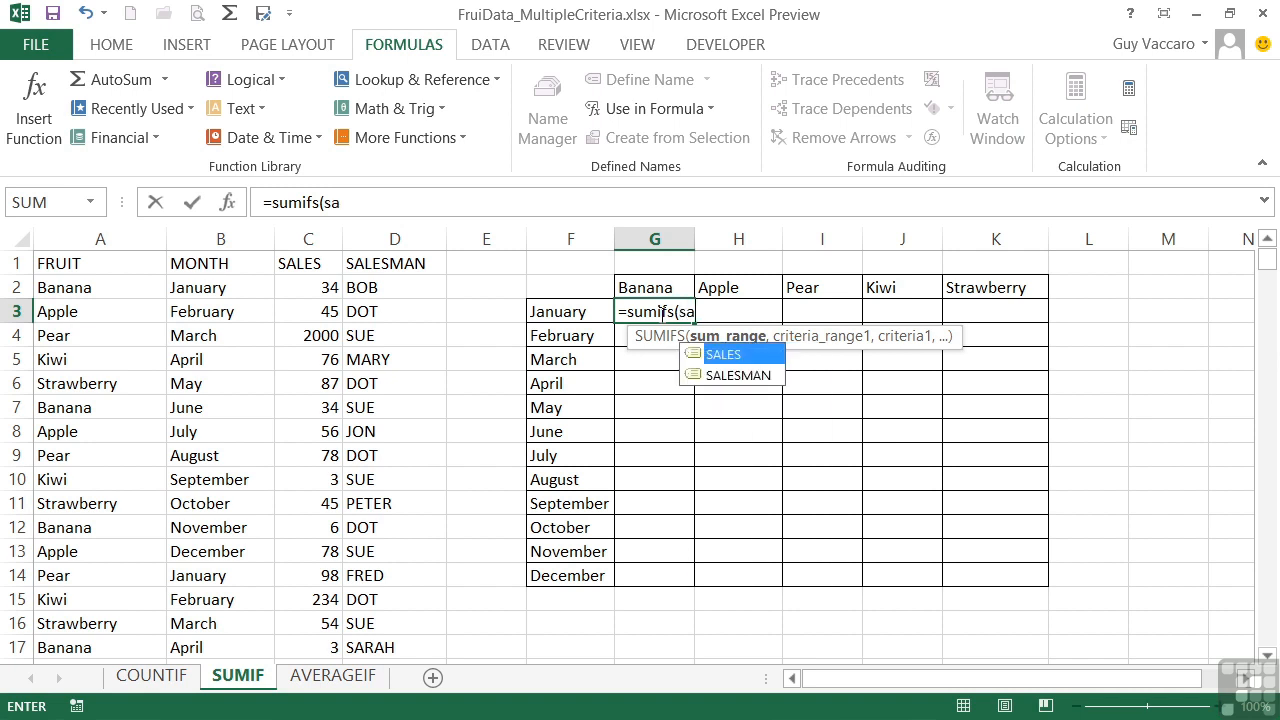
type("les,")
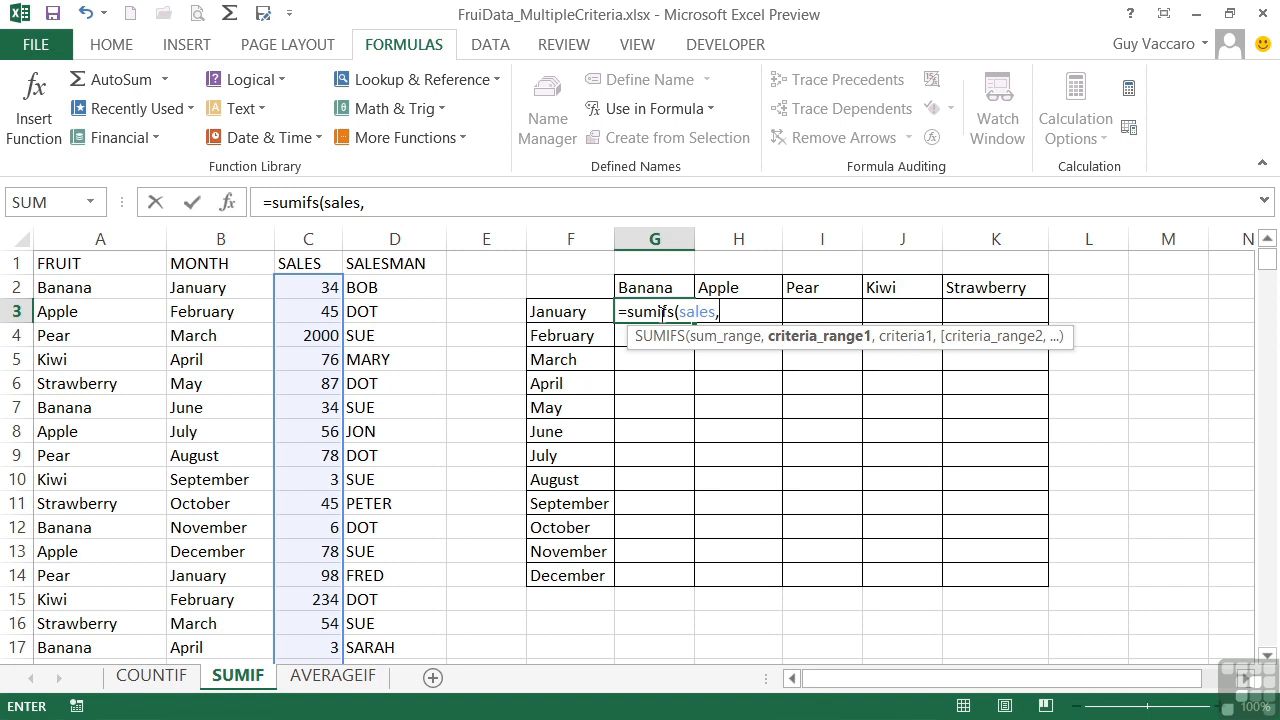
type("month,")
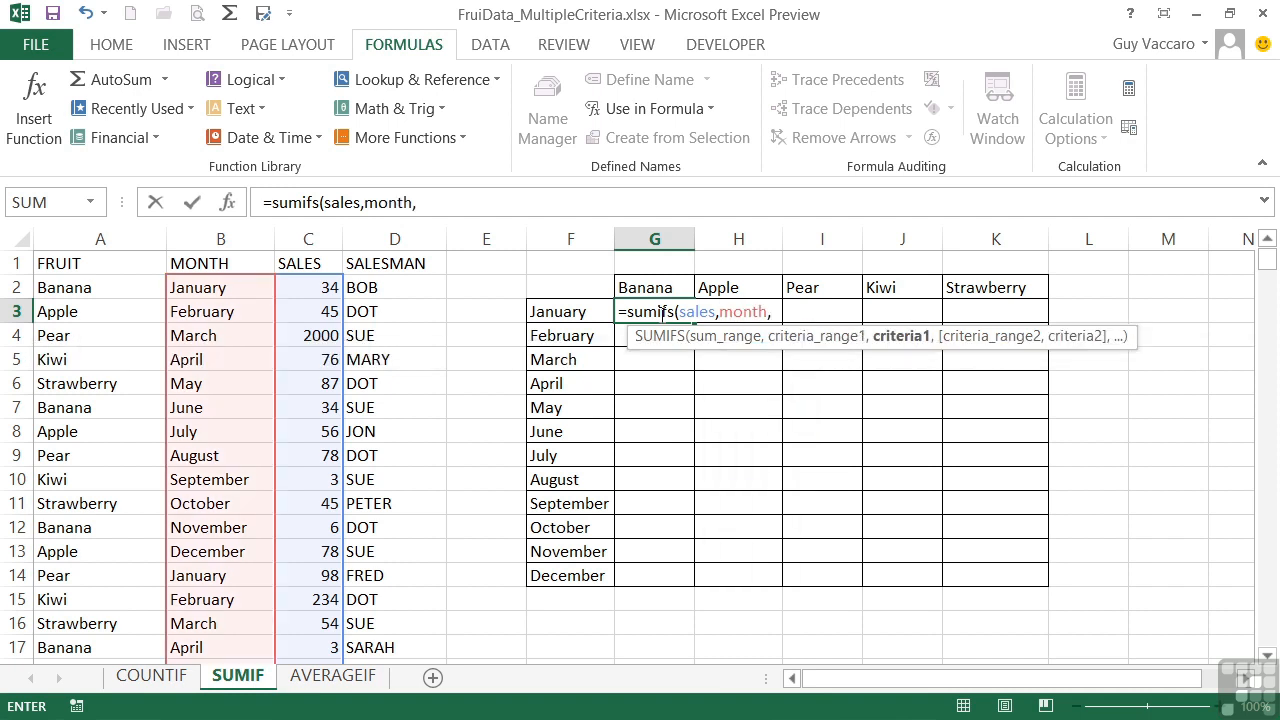
left_click(578, 315)
type(",")
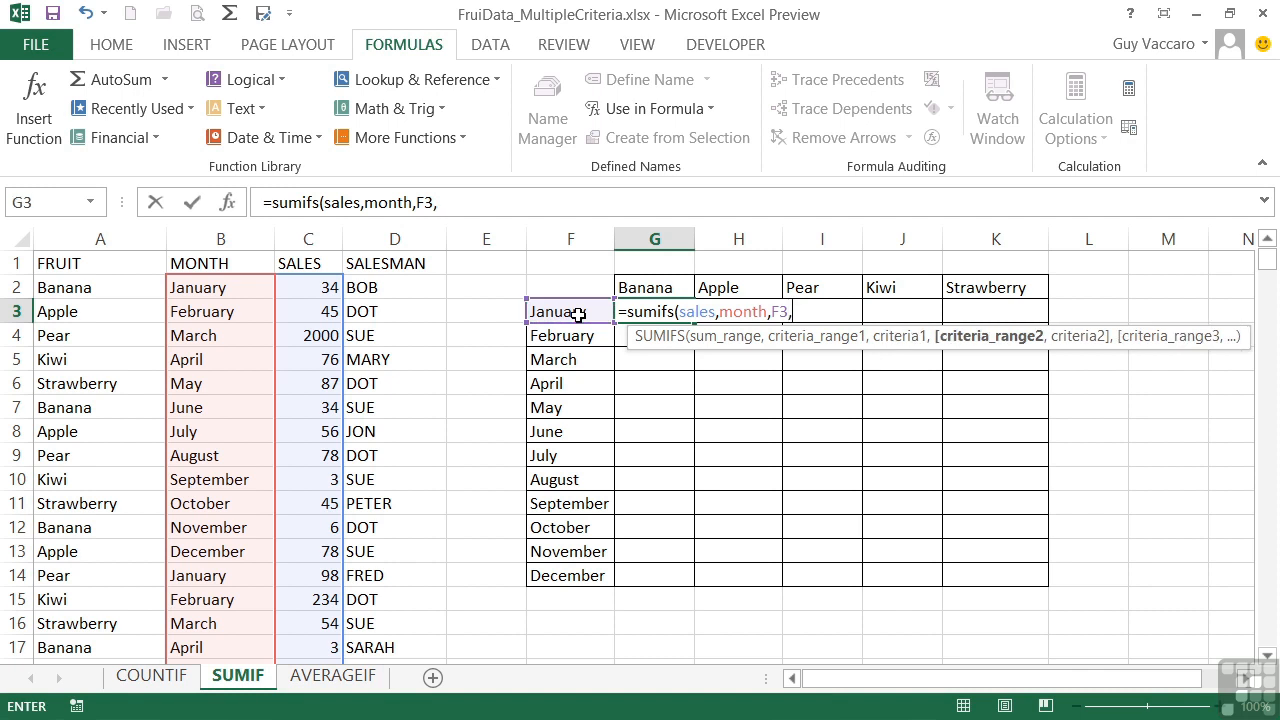
type("fruit,")
left_click(664, 286)
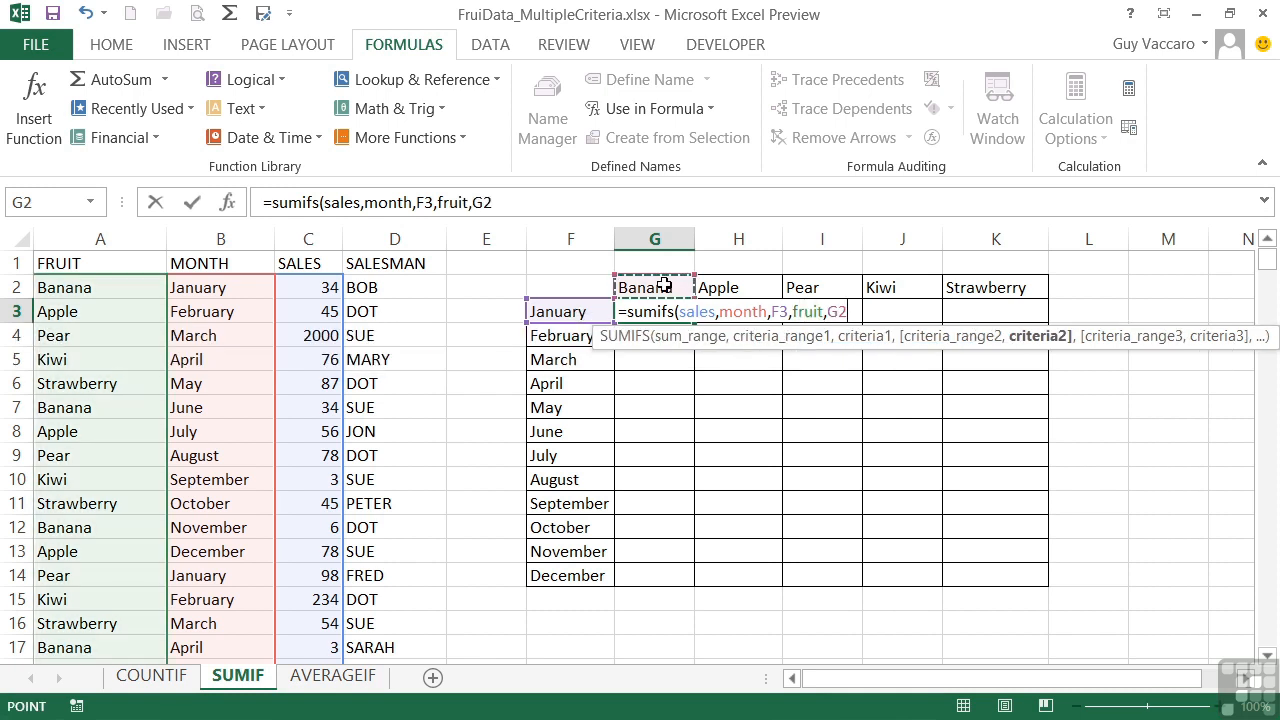
type(")")
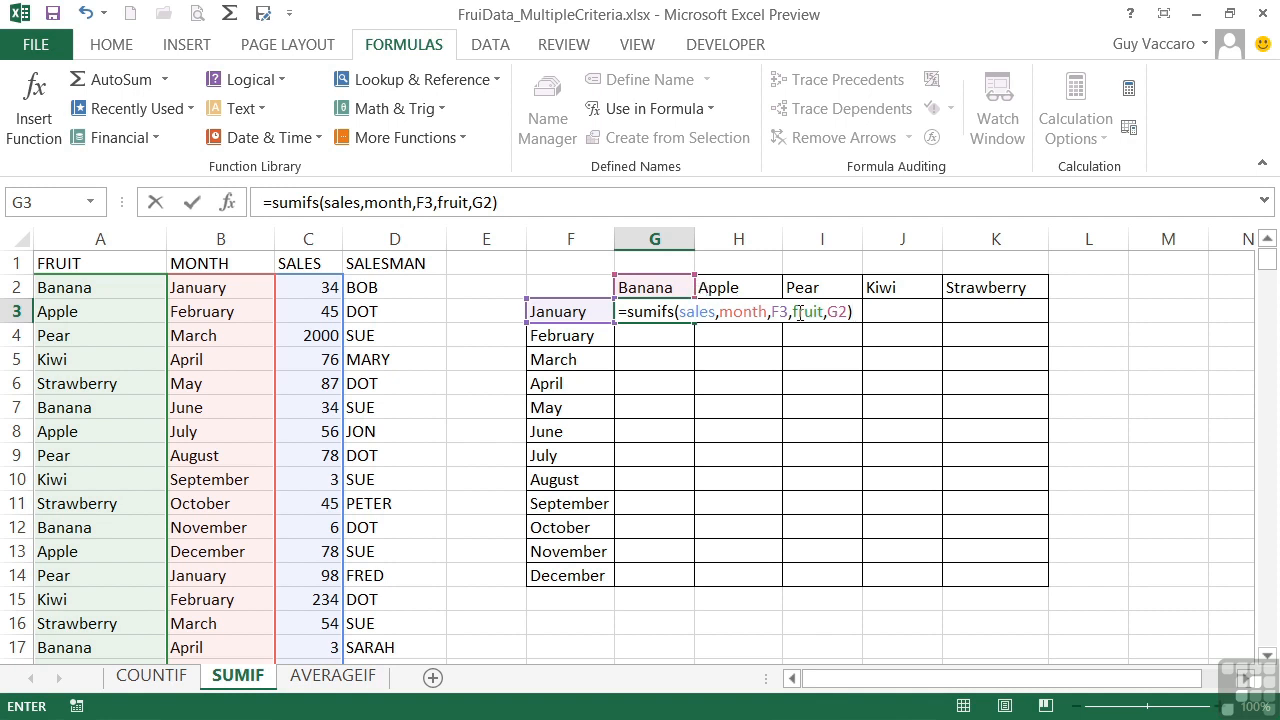
key("Return")
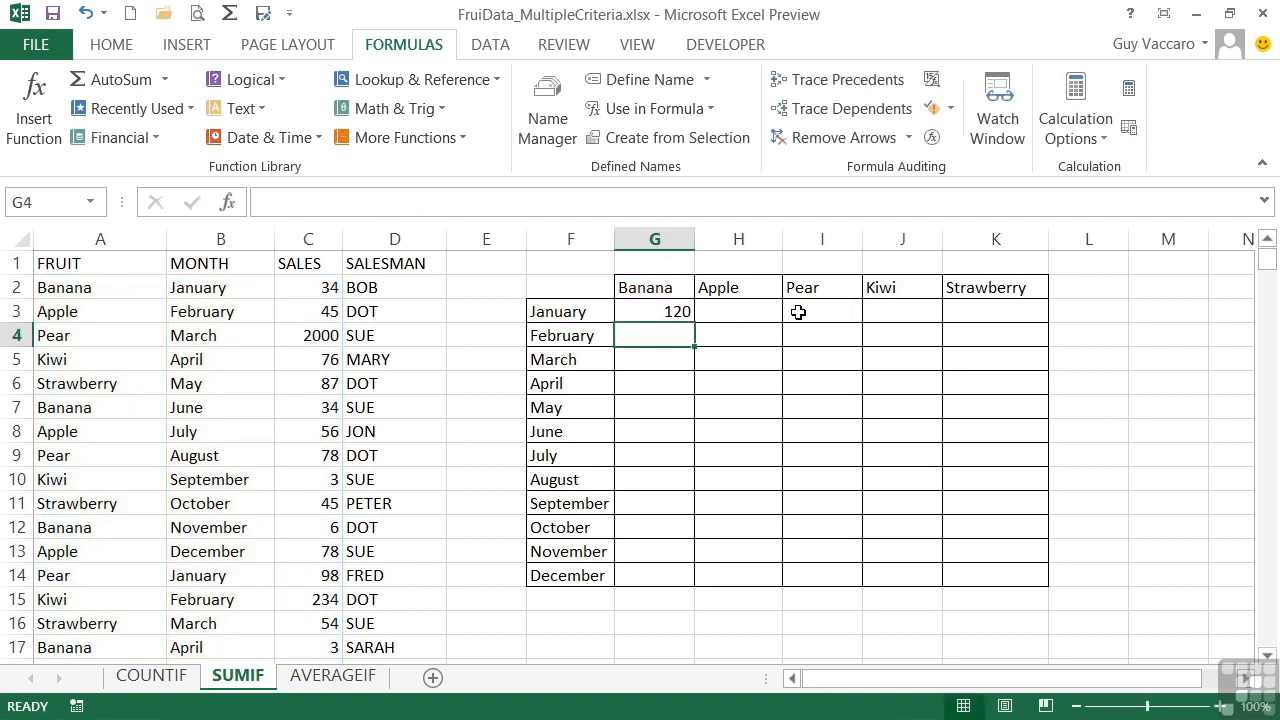
key("Up")
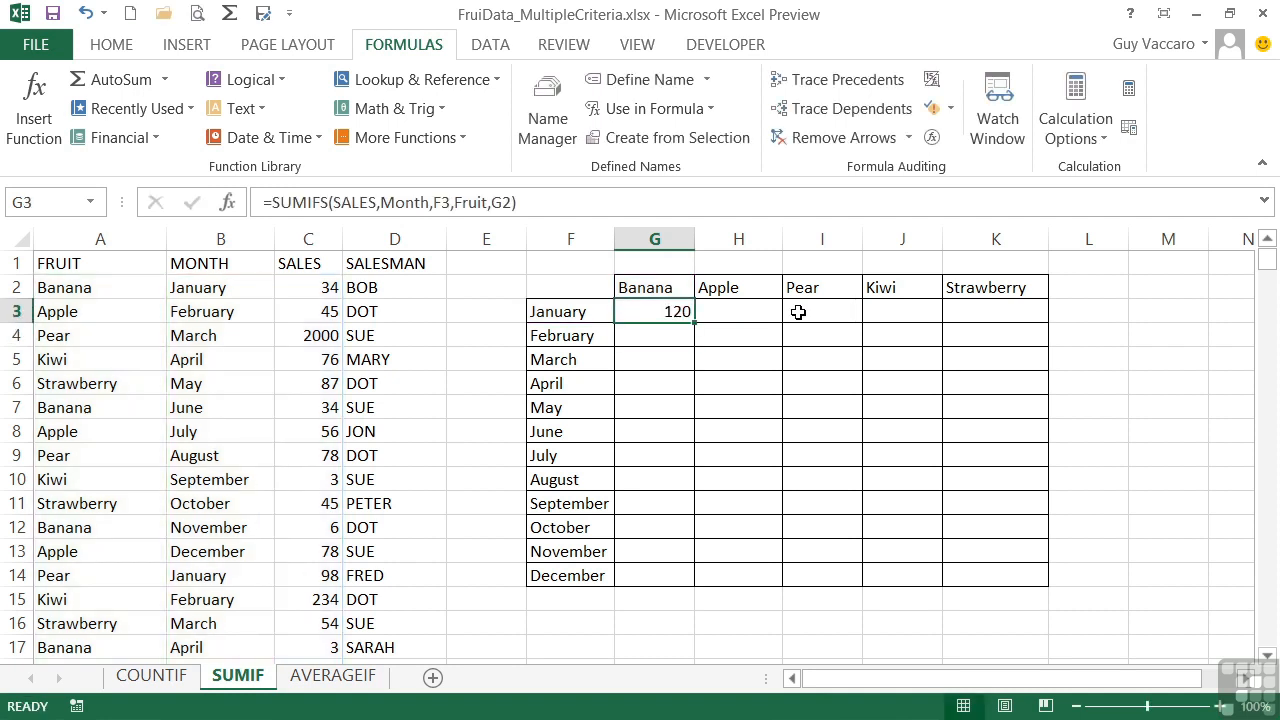
Edit the SUMIFS formula in G3 to use mixed references, making the month criterion $F3 and the fruit criterion G$2
double_click(678, 312)
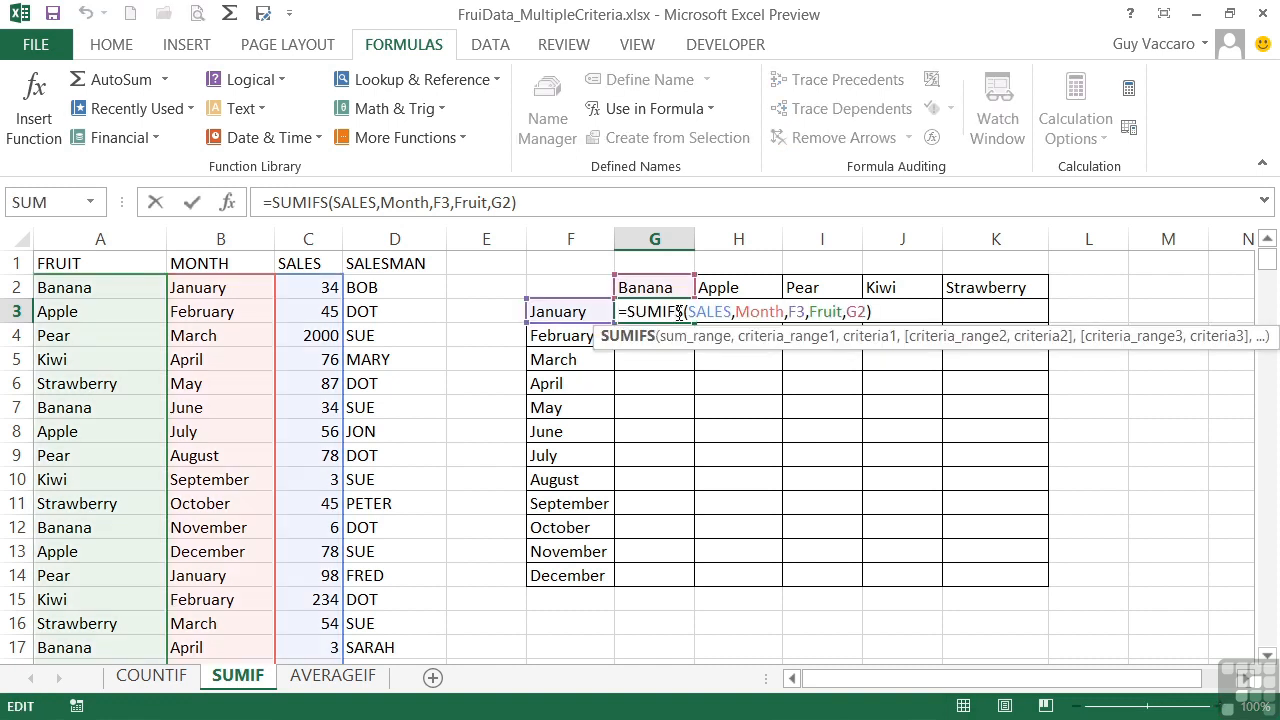
left_click(795, 311)
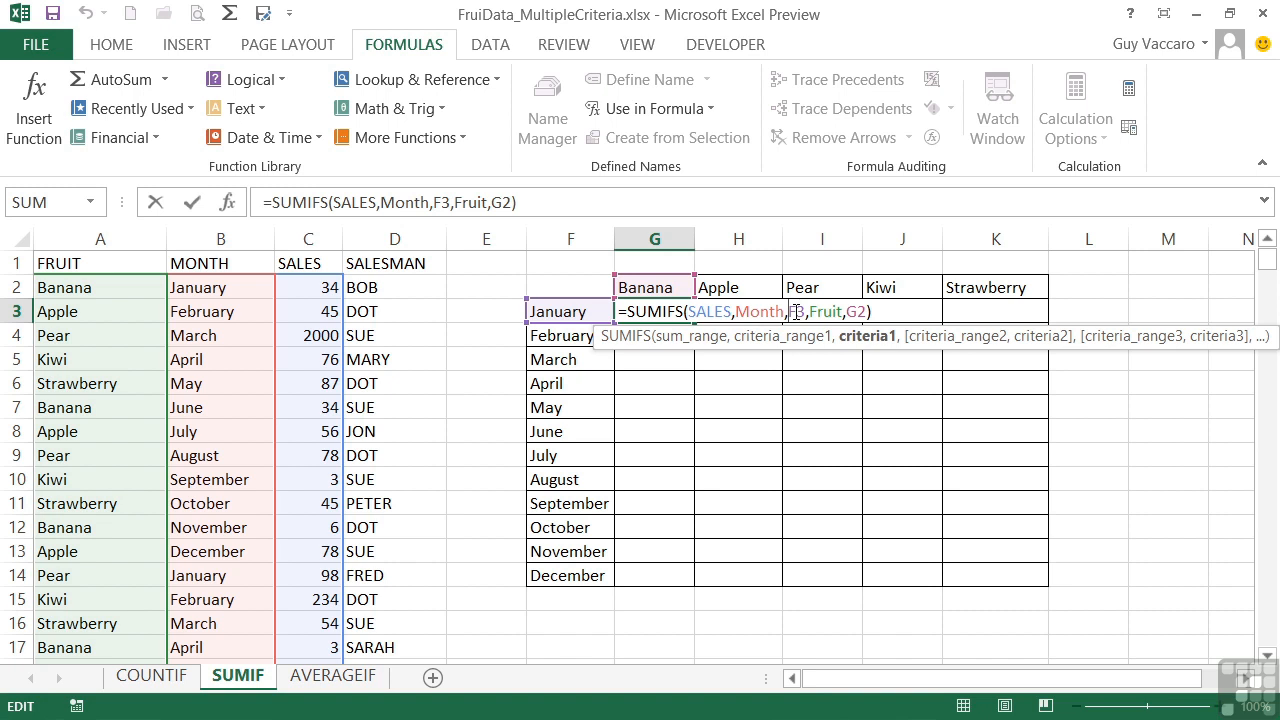
type("$")
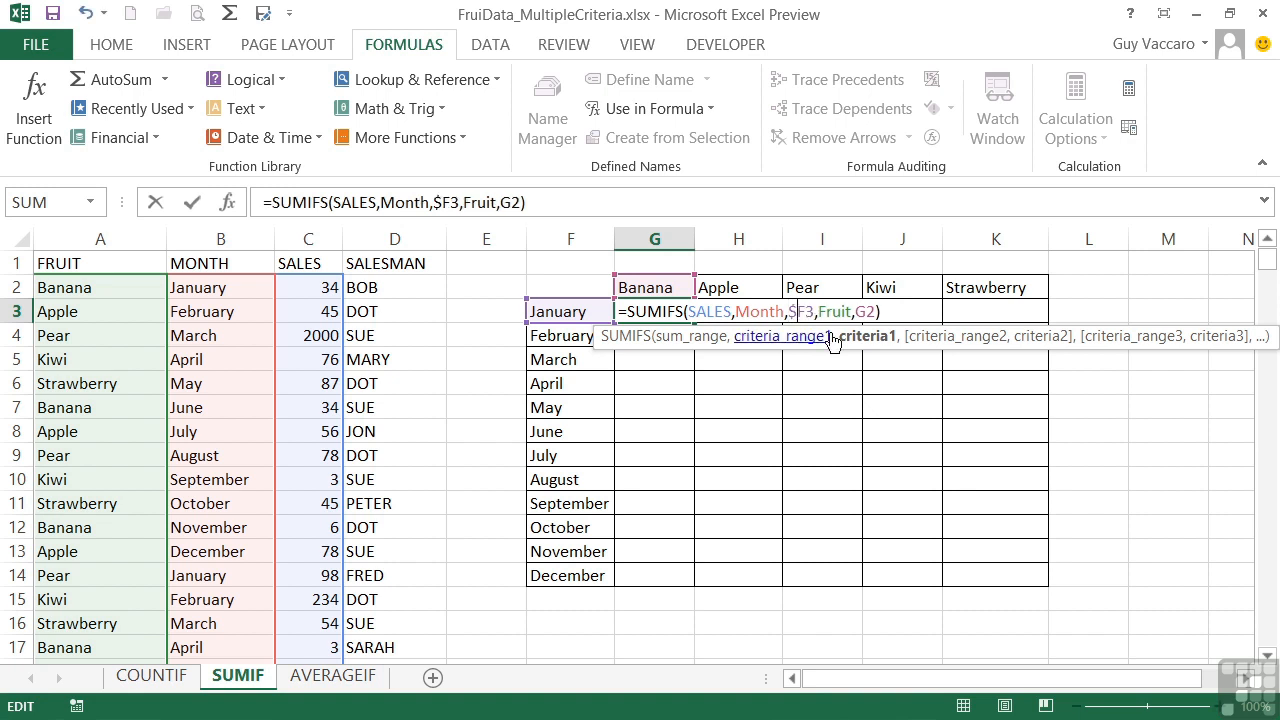
left_click(866, 313)
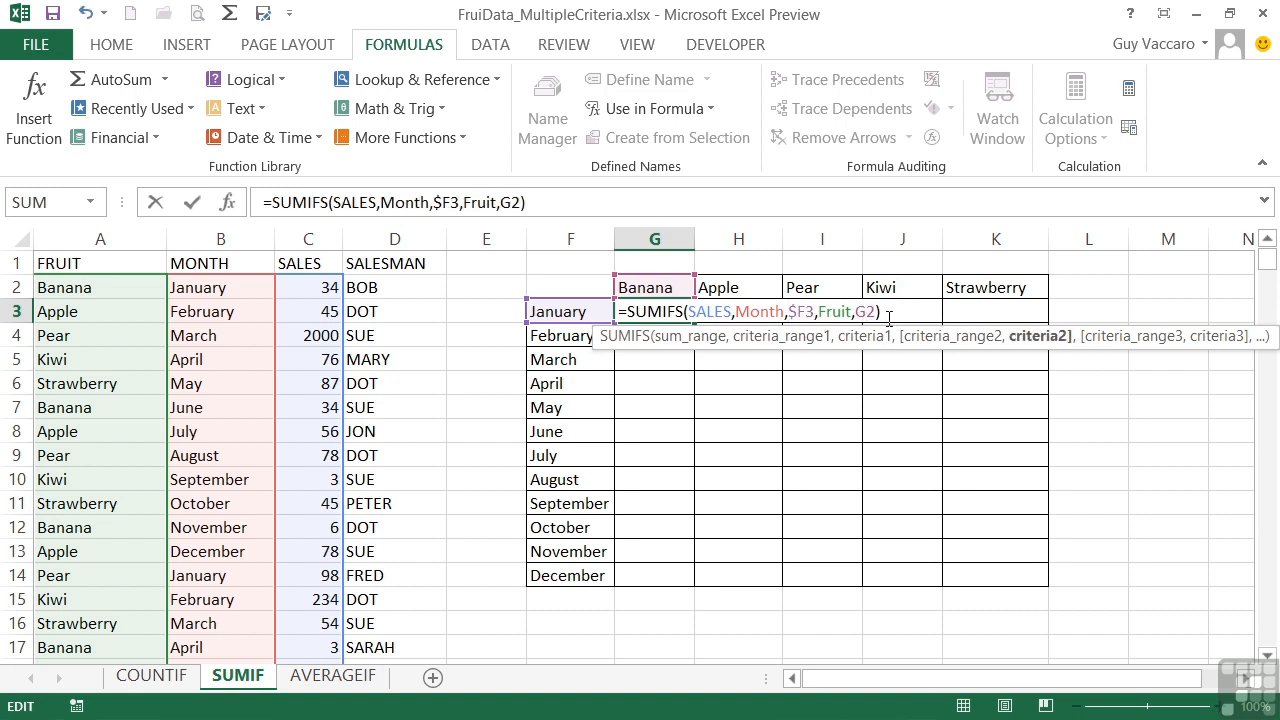
type("$")
key("Return")
Copy the SUMIFS formula from G3 across the whole month-by-fruit table, G3:K14
left_click(671, 314)
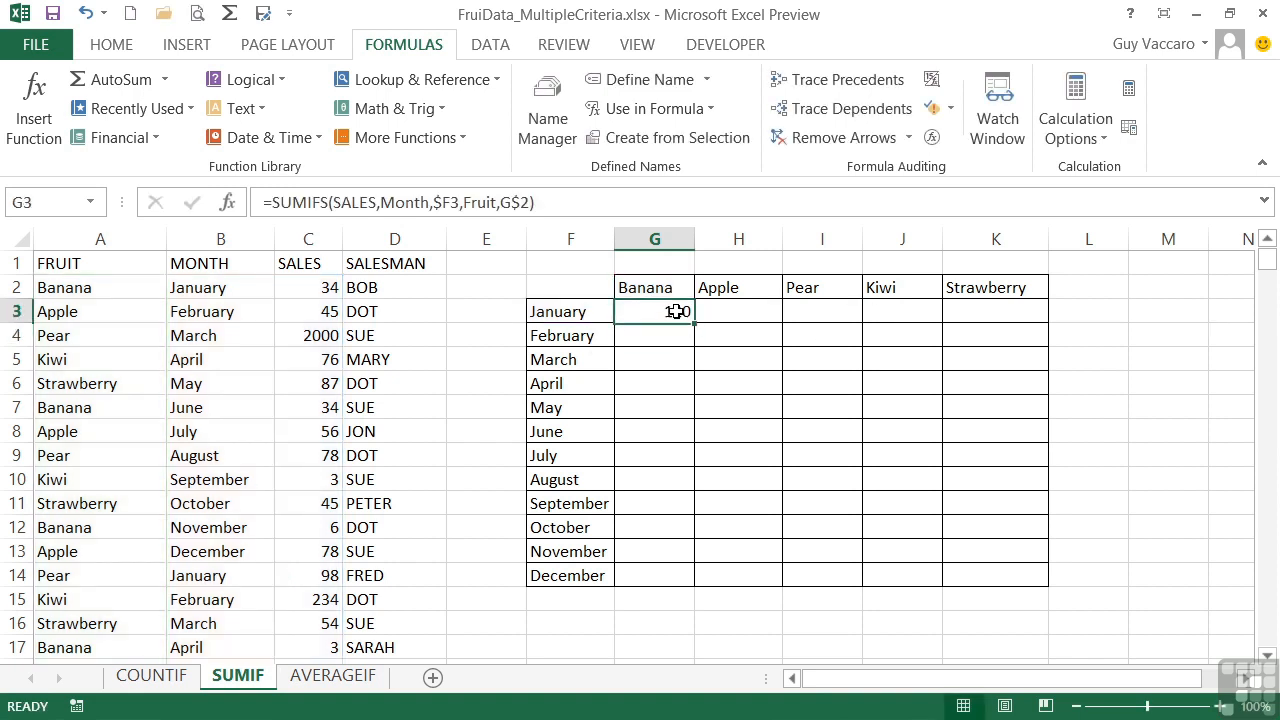
key("ctrl+c")
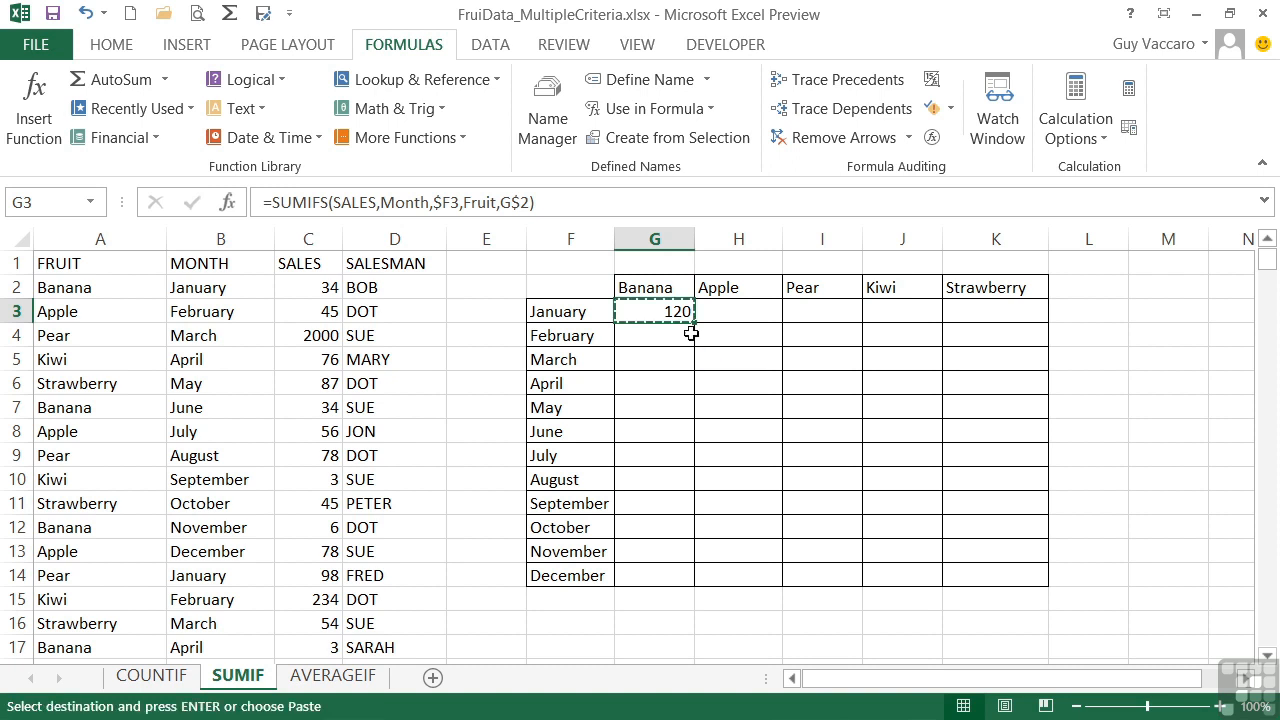
left_click_drag(660, 314, 983, 580)
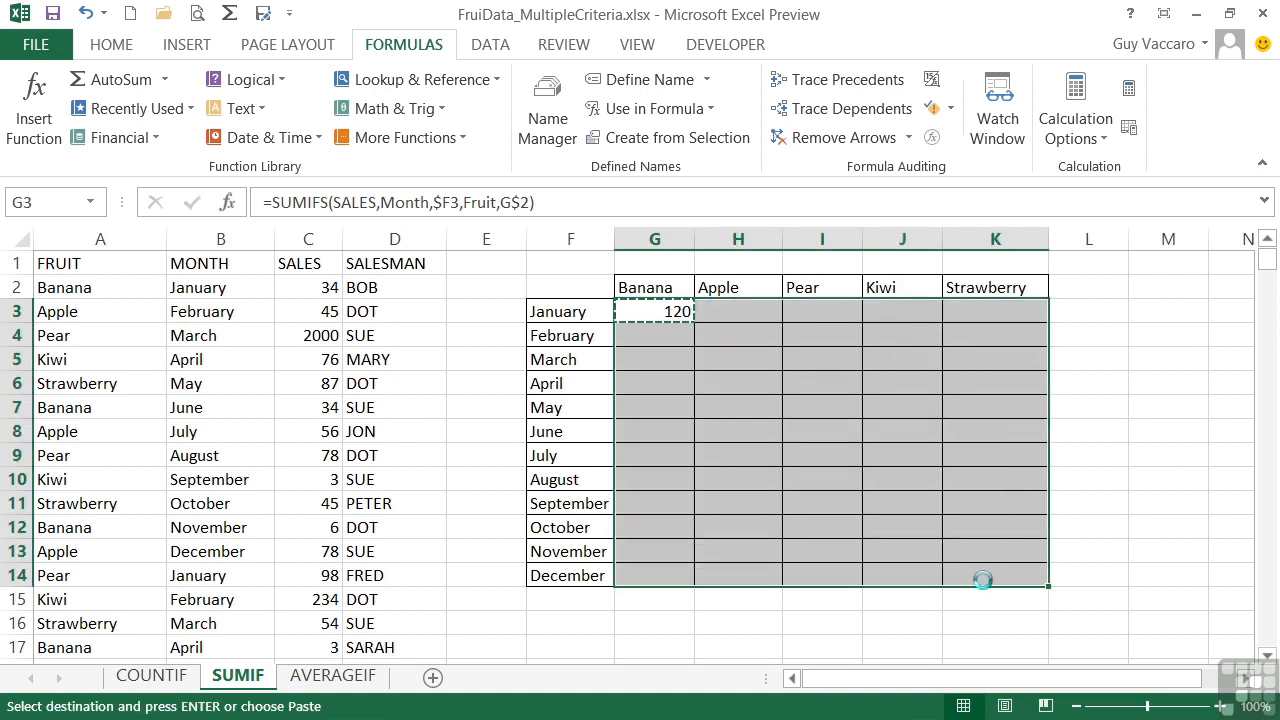
key("Return")
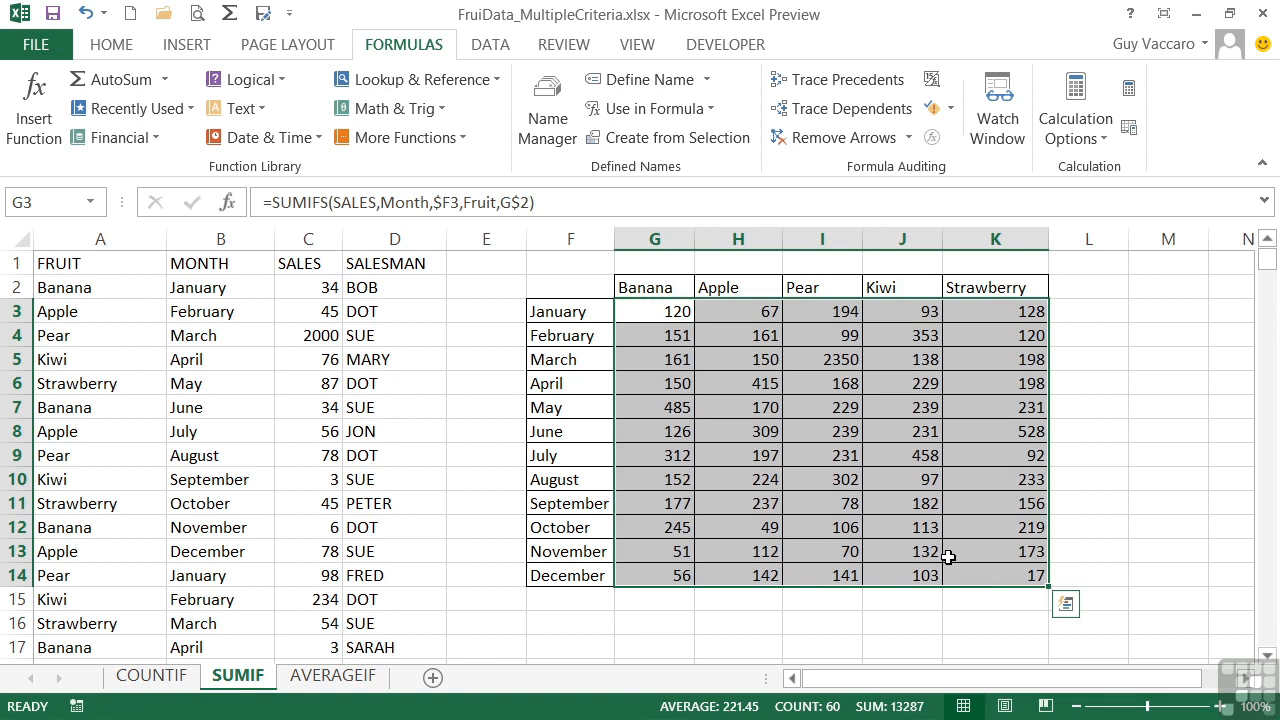
Inspect the cell references of the copied SUMIFS formulas in K11 (September Strawberry) and H13 (November Apple)
double_click(1003, 503)
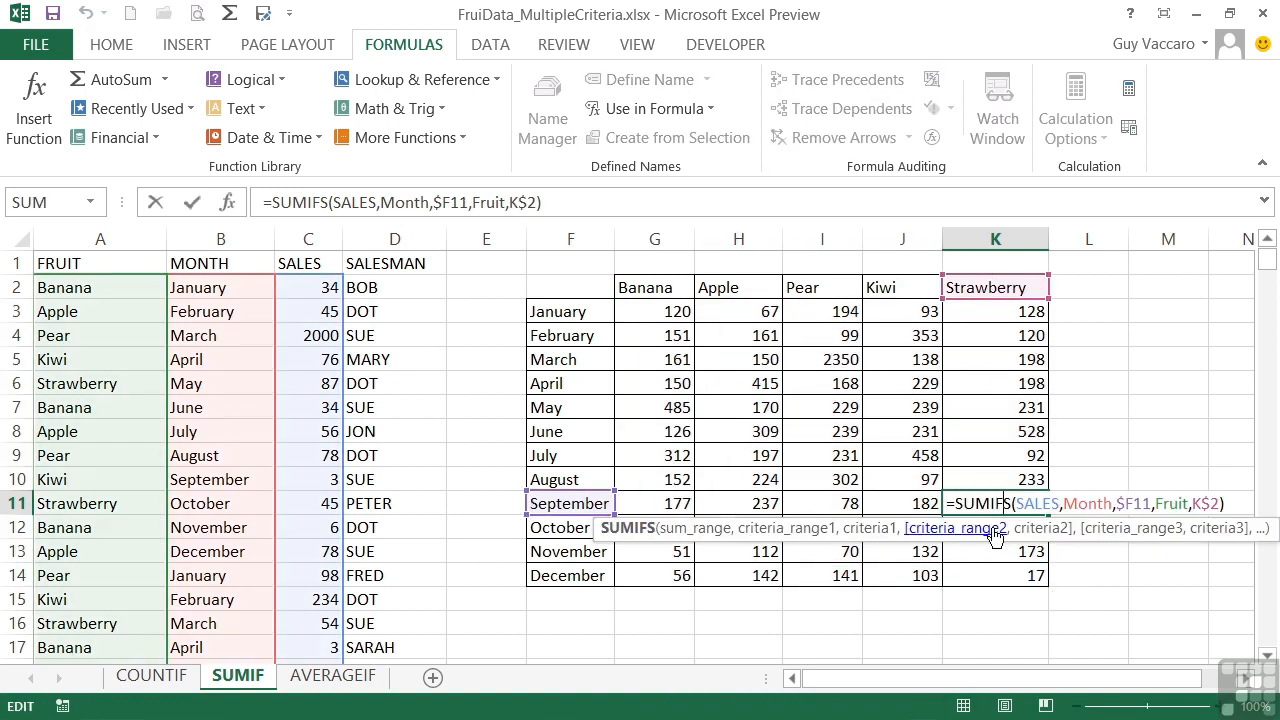
key("Escape")
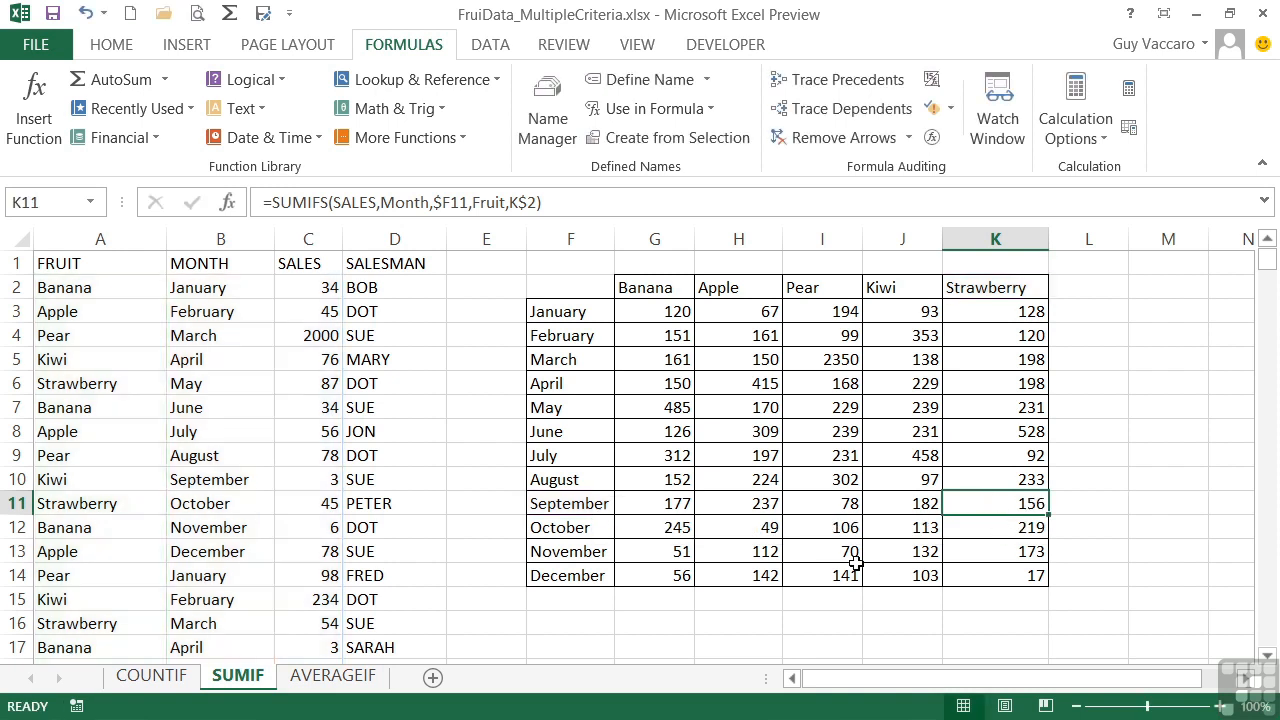
double_click(748, 551)
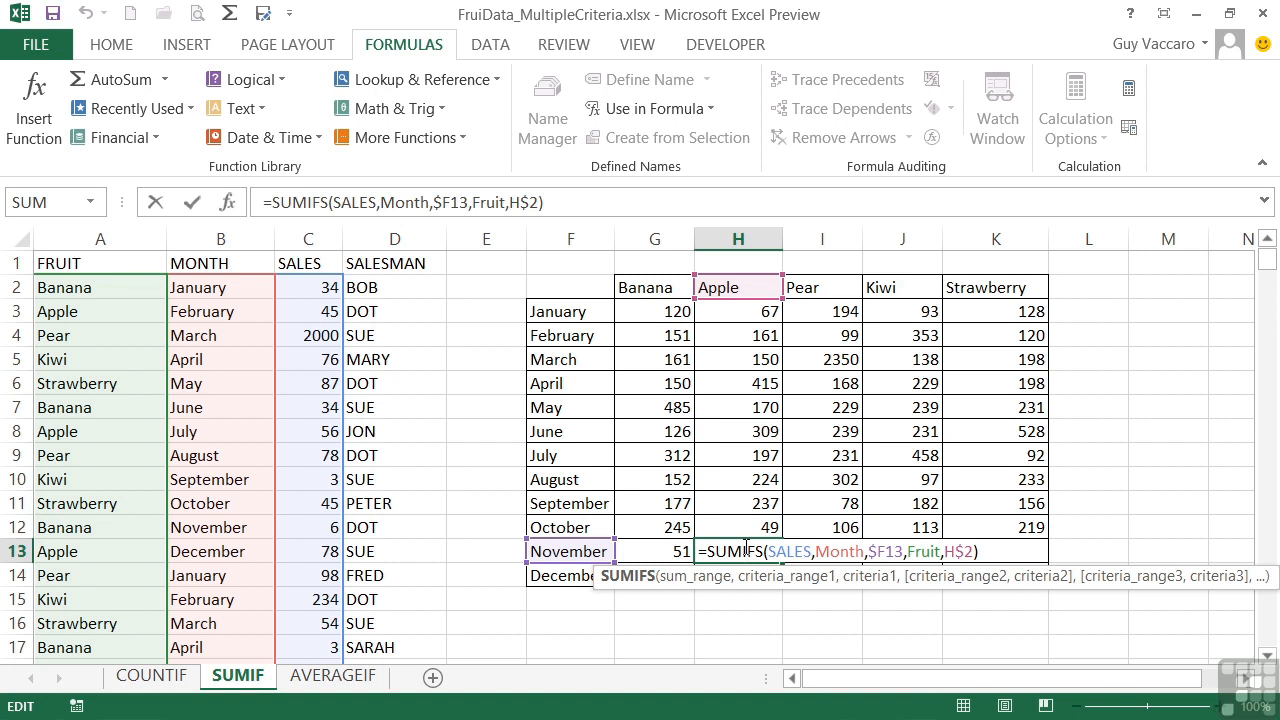
key("ctrl+Return")
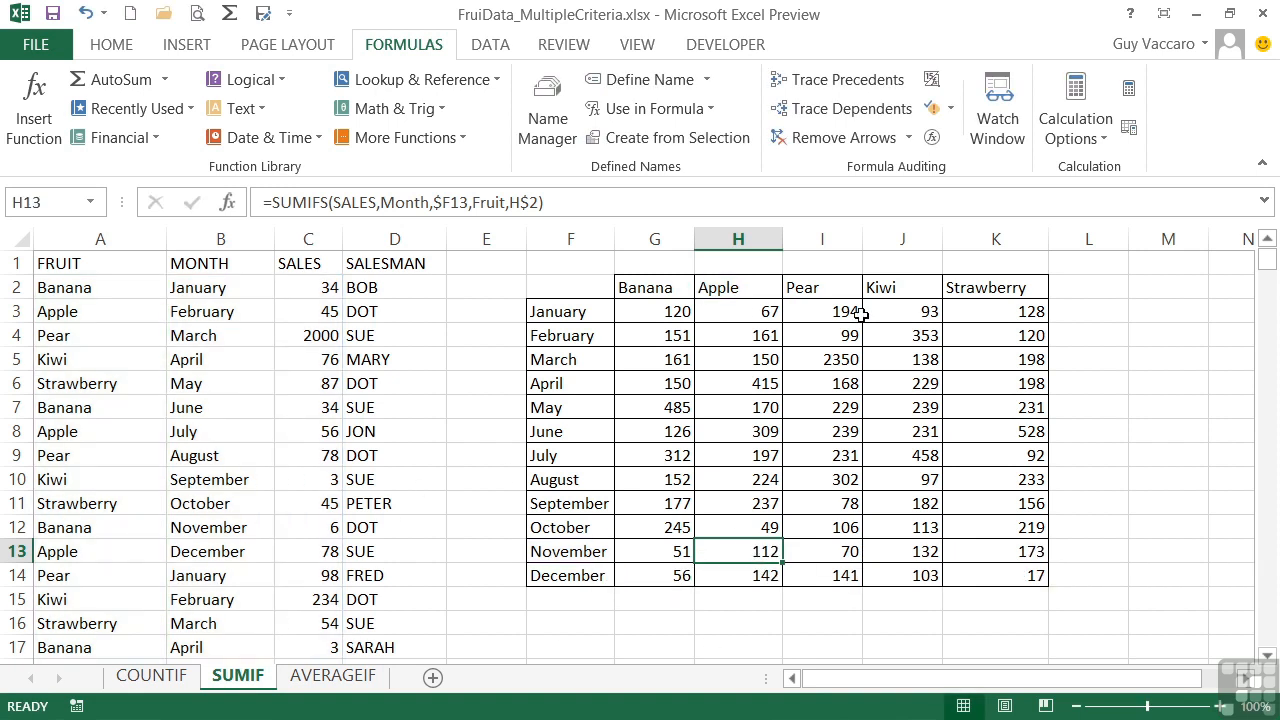
Copy the SUMIFS formula from G3 into G3 of the AVERAGEIF sheet, keeping the existing versions of the range names
left_click(642, 311)
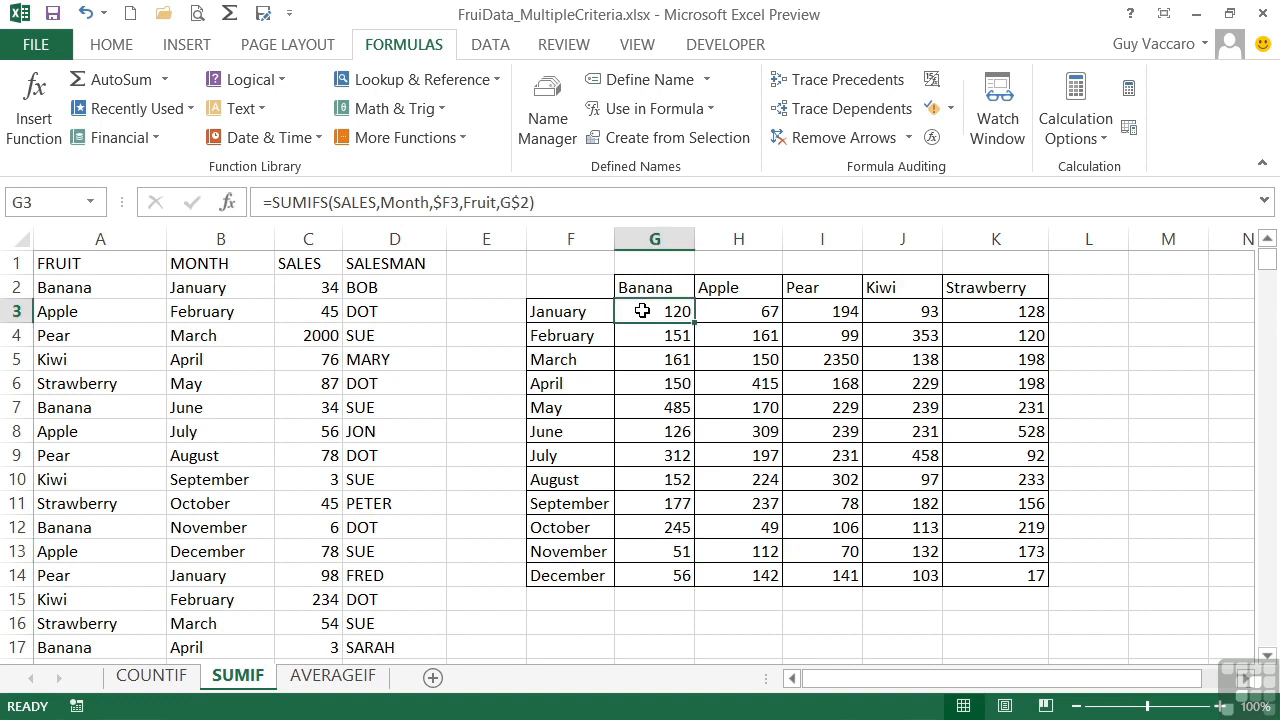
key("ctrl+c")
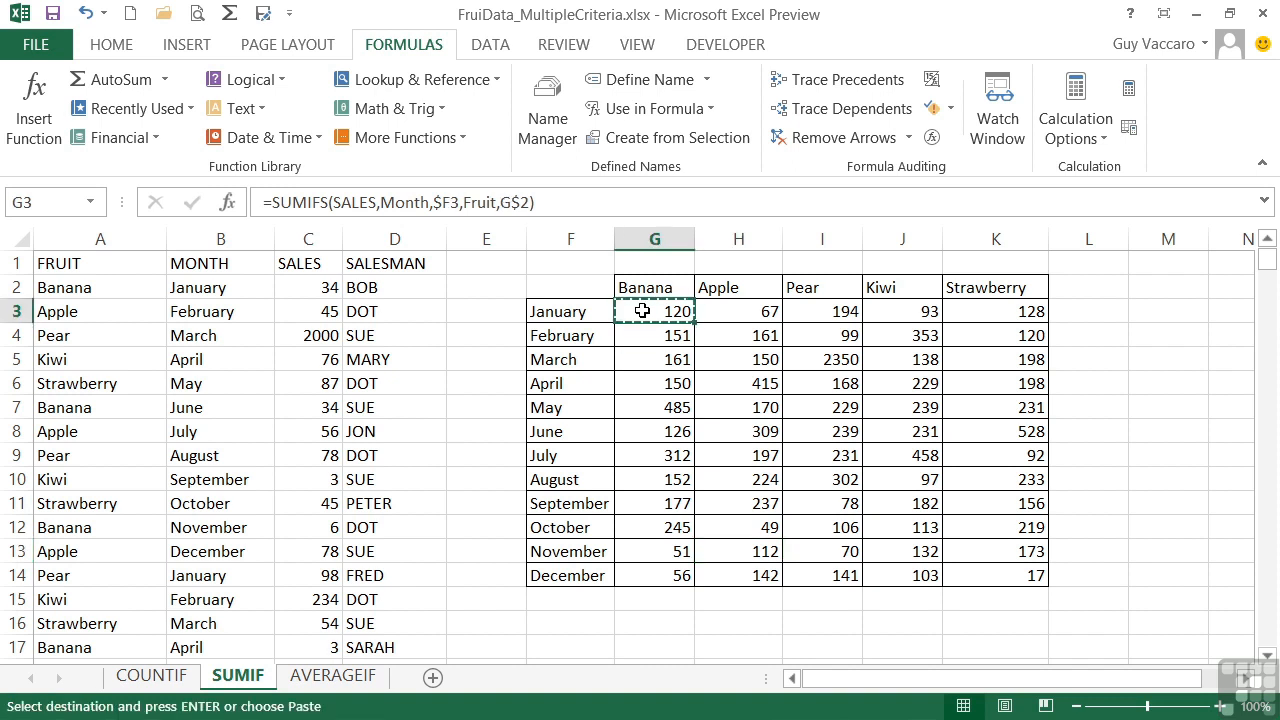
left_click(340, 677)
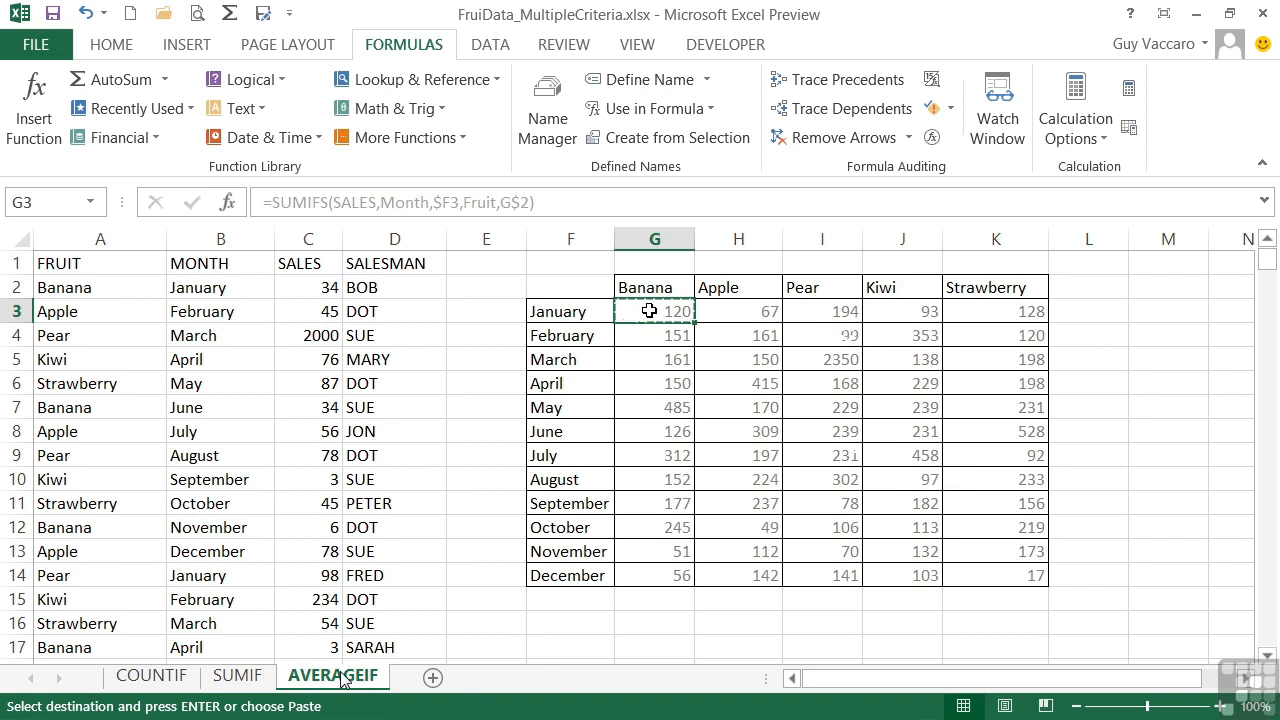
key("ctrl+v")
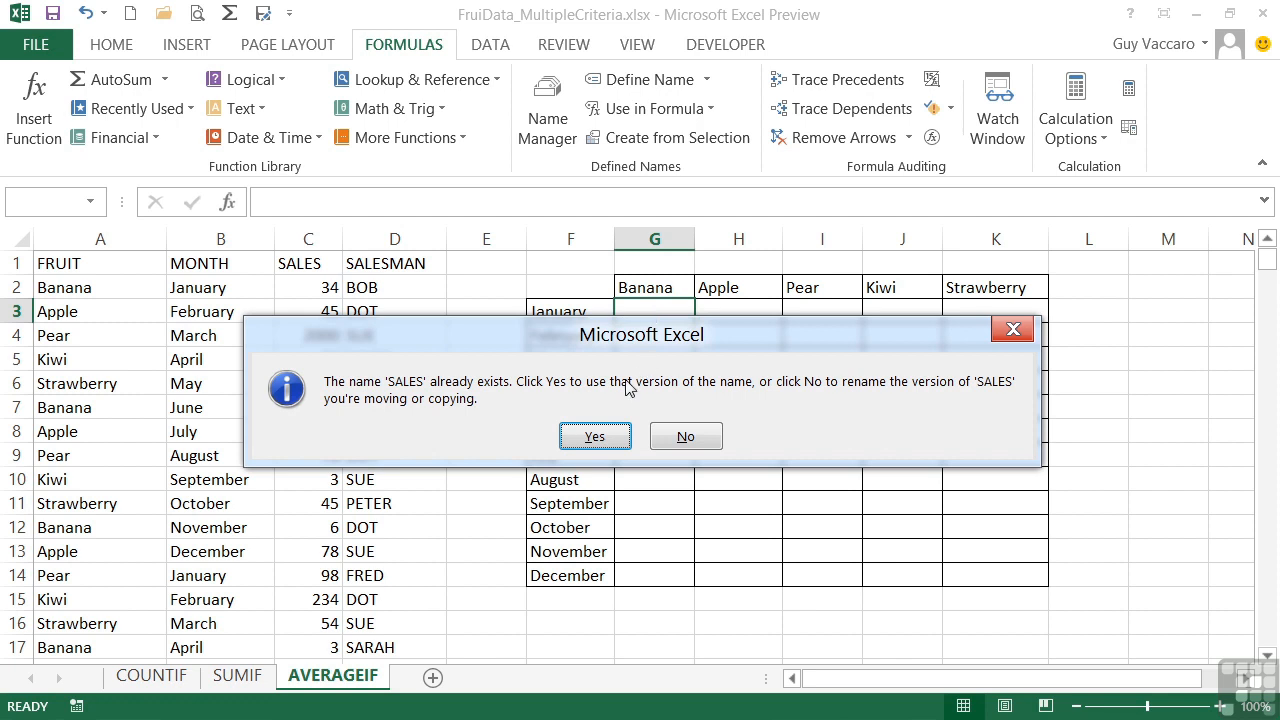
left_click(595, 437)
left_click(598, 437)
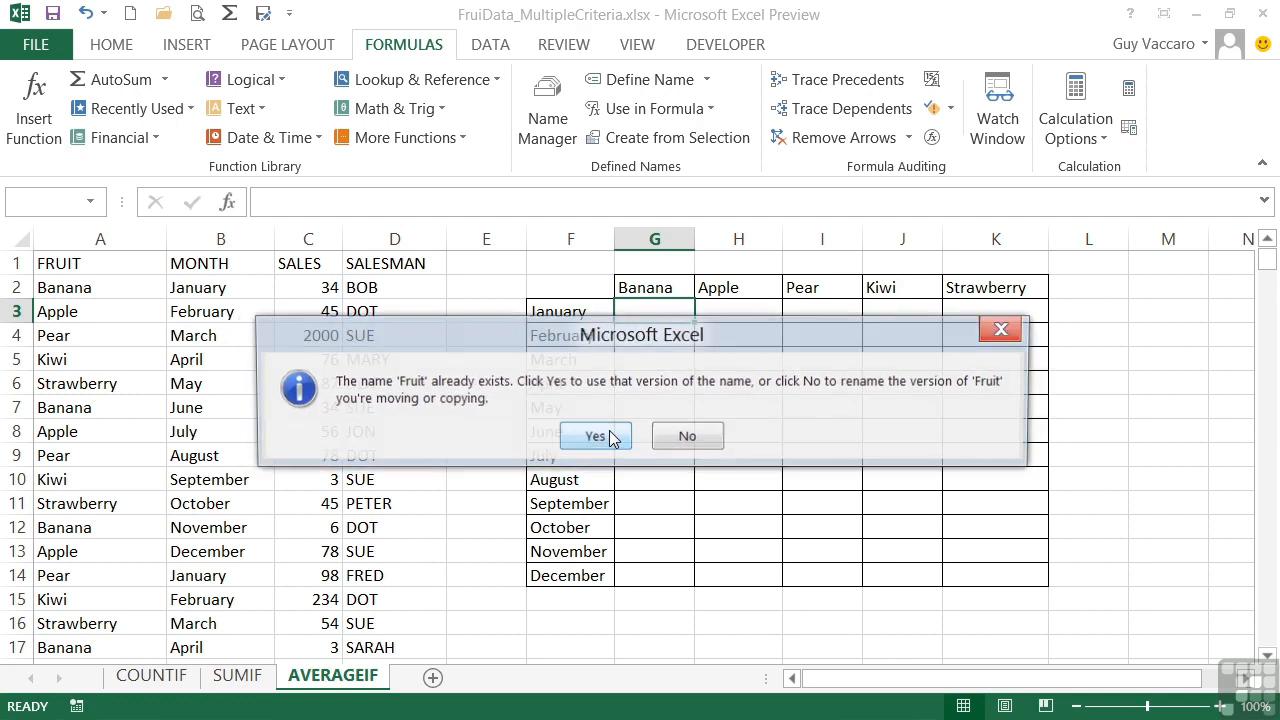
left_click(598, 437)
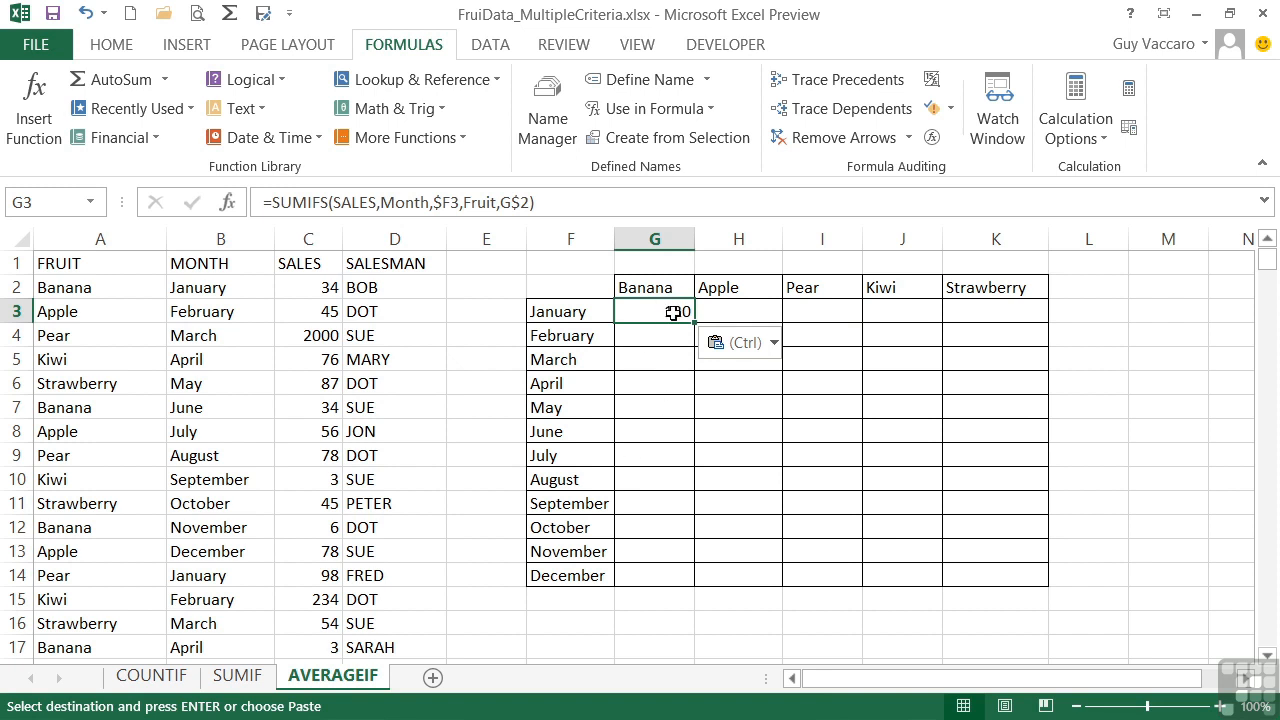
Replace SUMIFS with AVERAGEIFS in G3 so the formula reads =AVERAGEIFS(SALES,Month,$F3,Fruit,G$2)
double_click(667, 314)
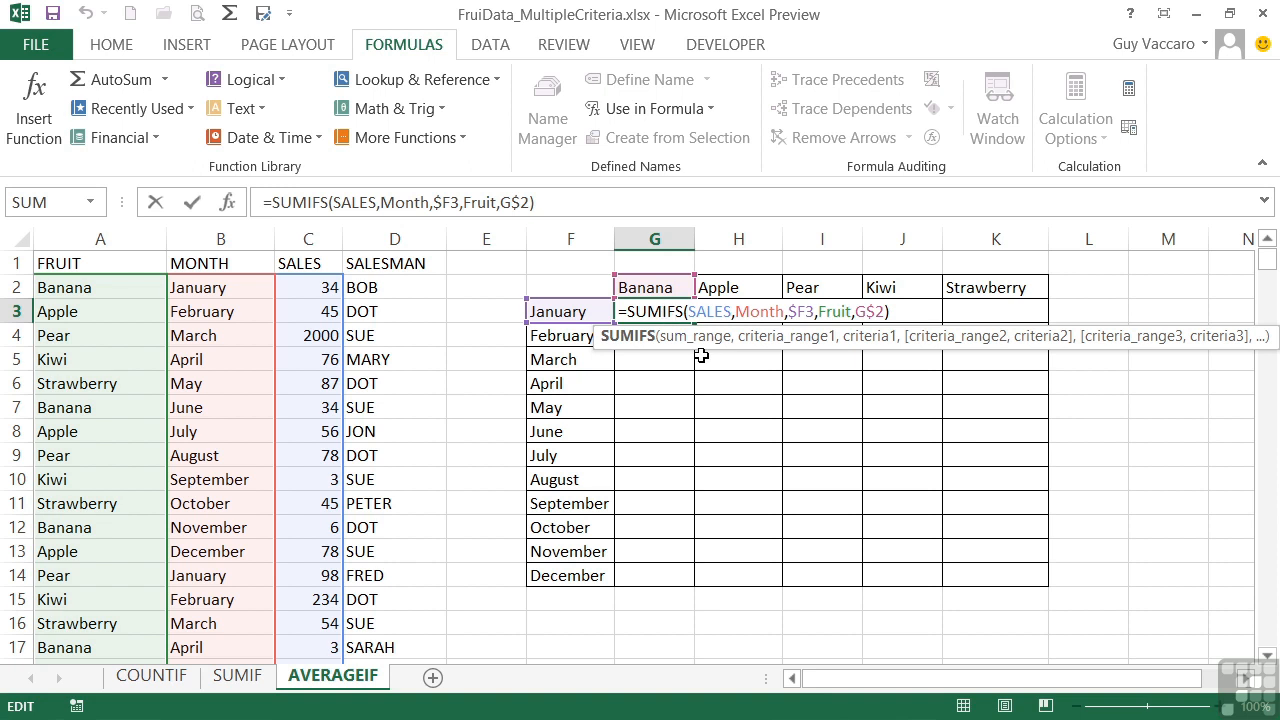
key("BackSpace")
key("BackSpace")
key("BackSpace")
type("average")
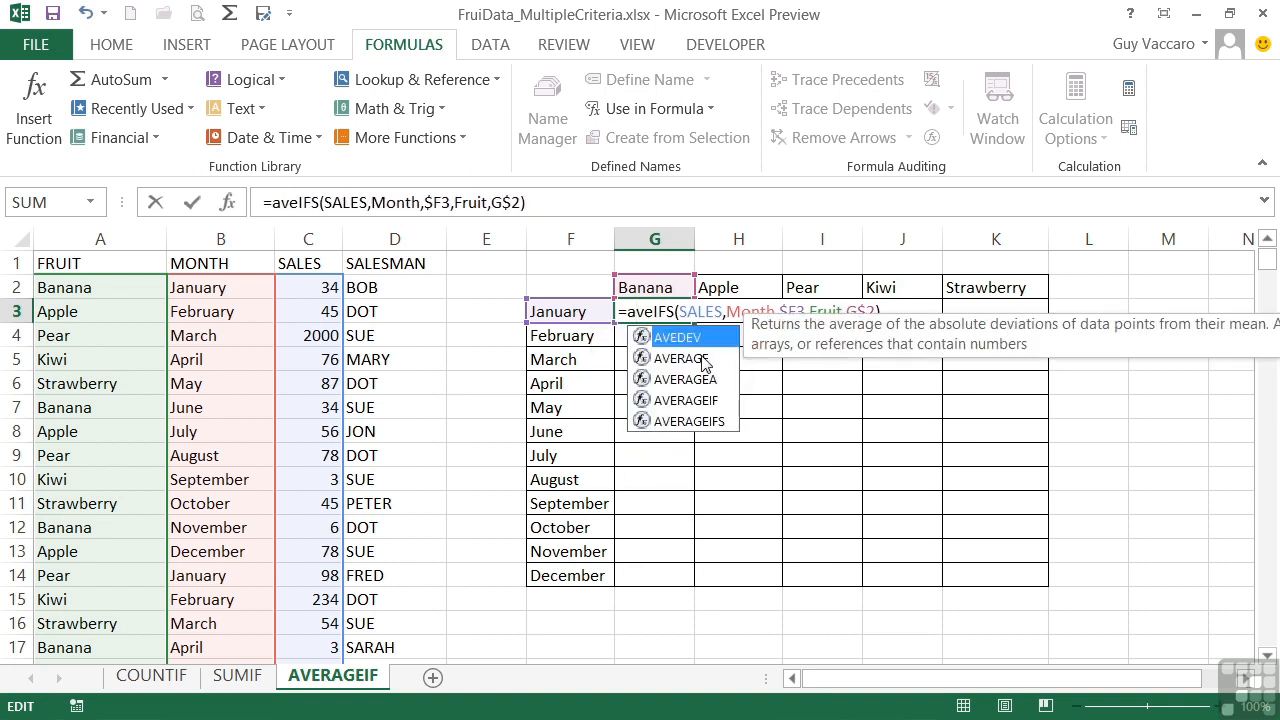
double_click(694, 418)
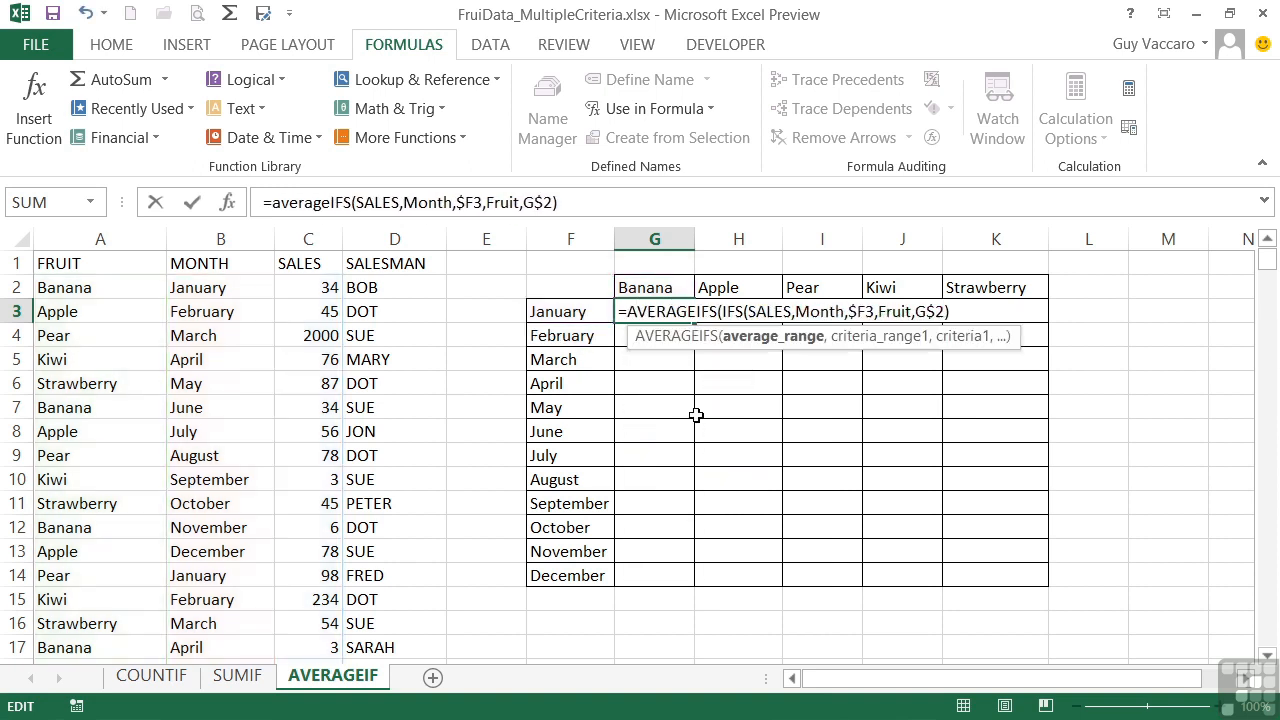
key("Delete")
key("Delete")
key("Delete")
key("Delete")
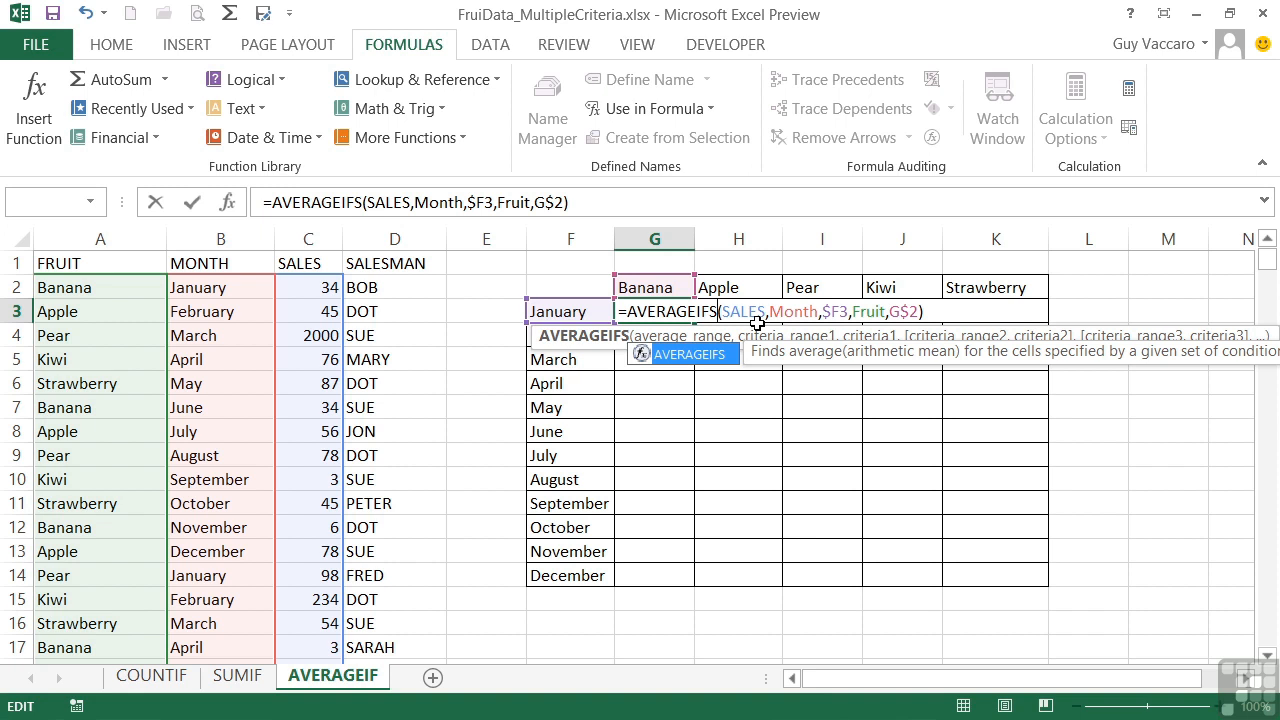
key("ctrl+Return")
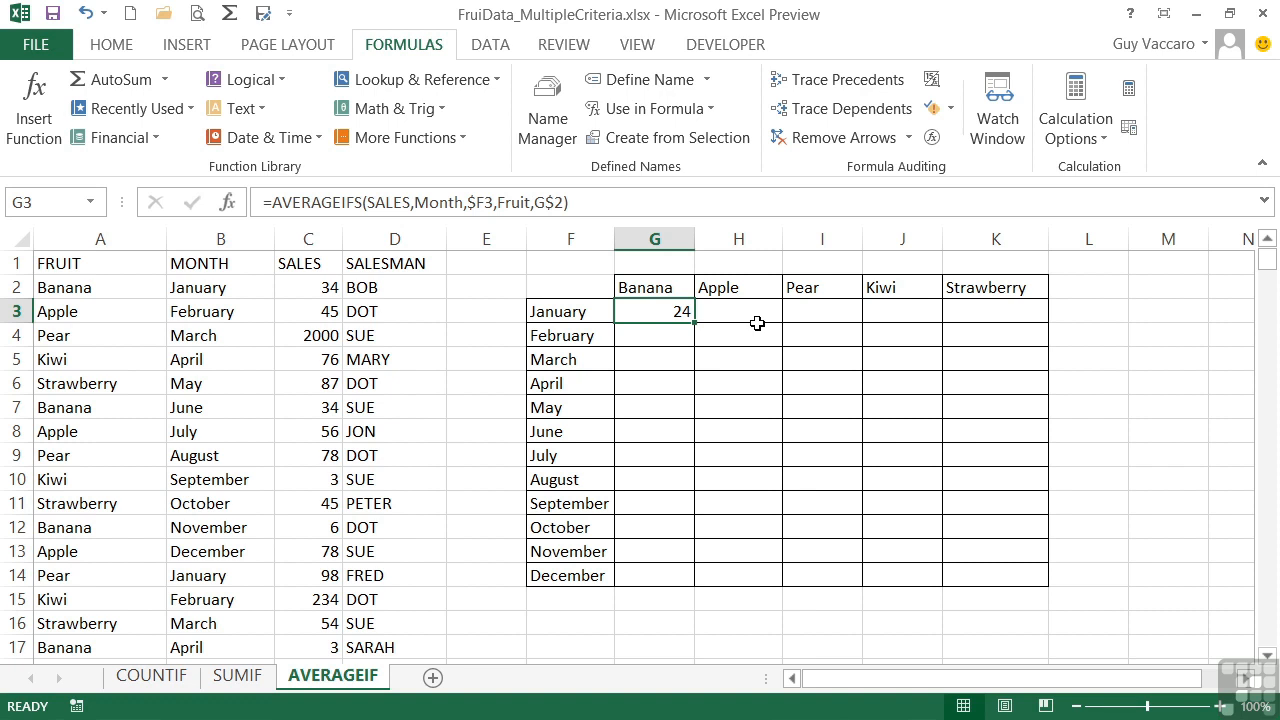
Copy the AVERAGEIFS formula from G3 across the whole month-by-fruit table, G3:K14
key("ctrl+c")
left_click_drag(677, 314, 992, 574)
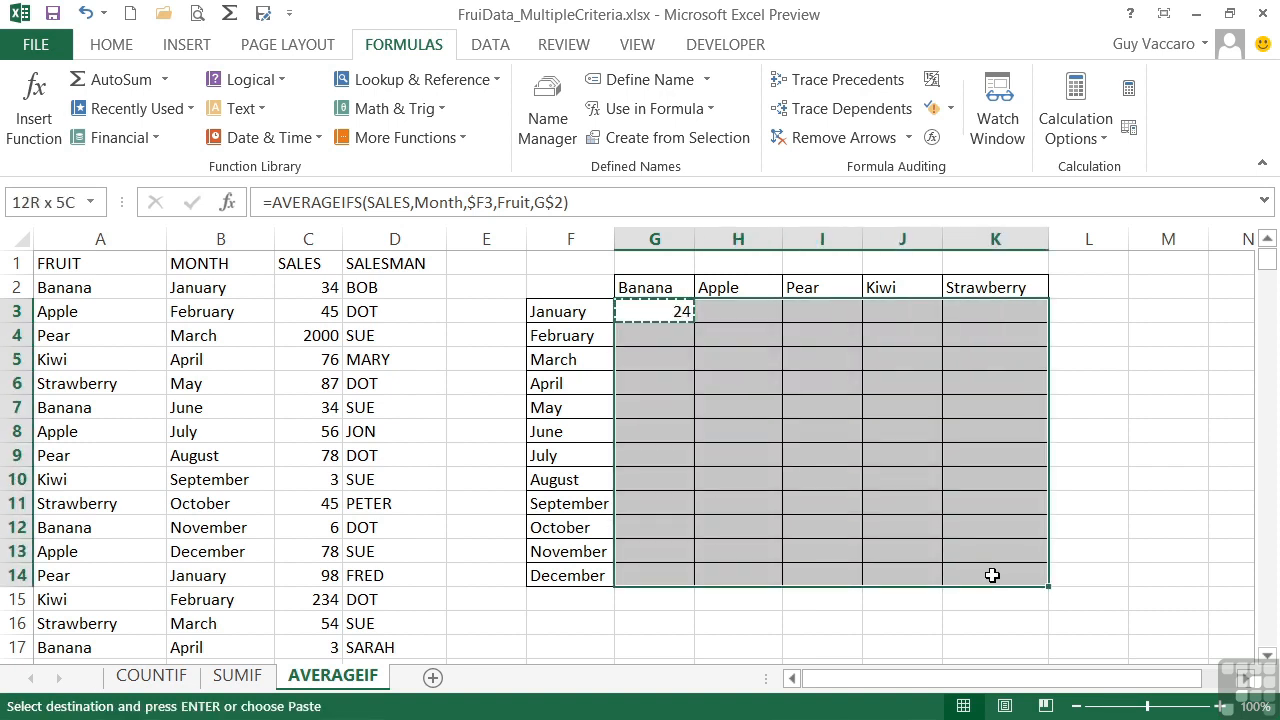
key("ctrl+v")
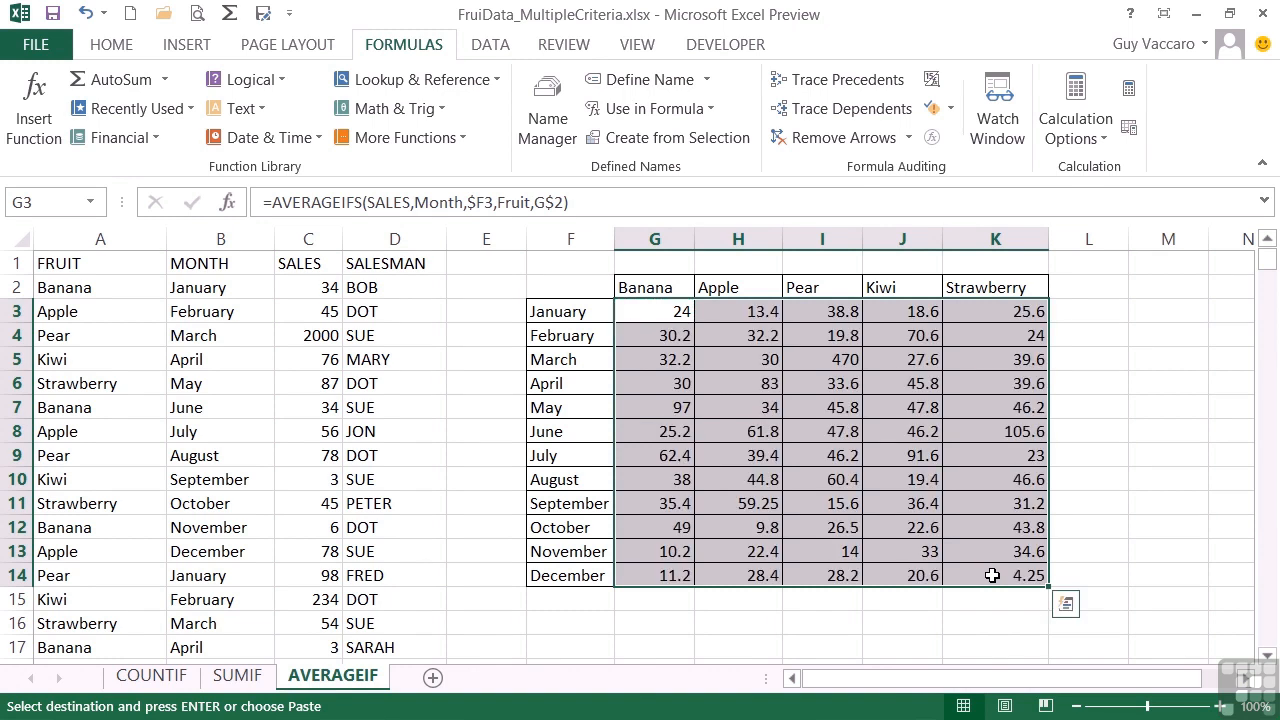
Inspect the cell references of the copied AVERAGEIFS formula in J8, the June Kiwi cell
left_click(912, 432)
double_click(912, 432)
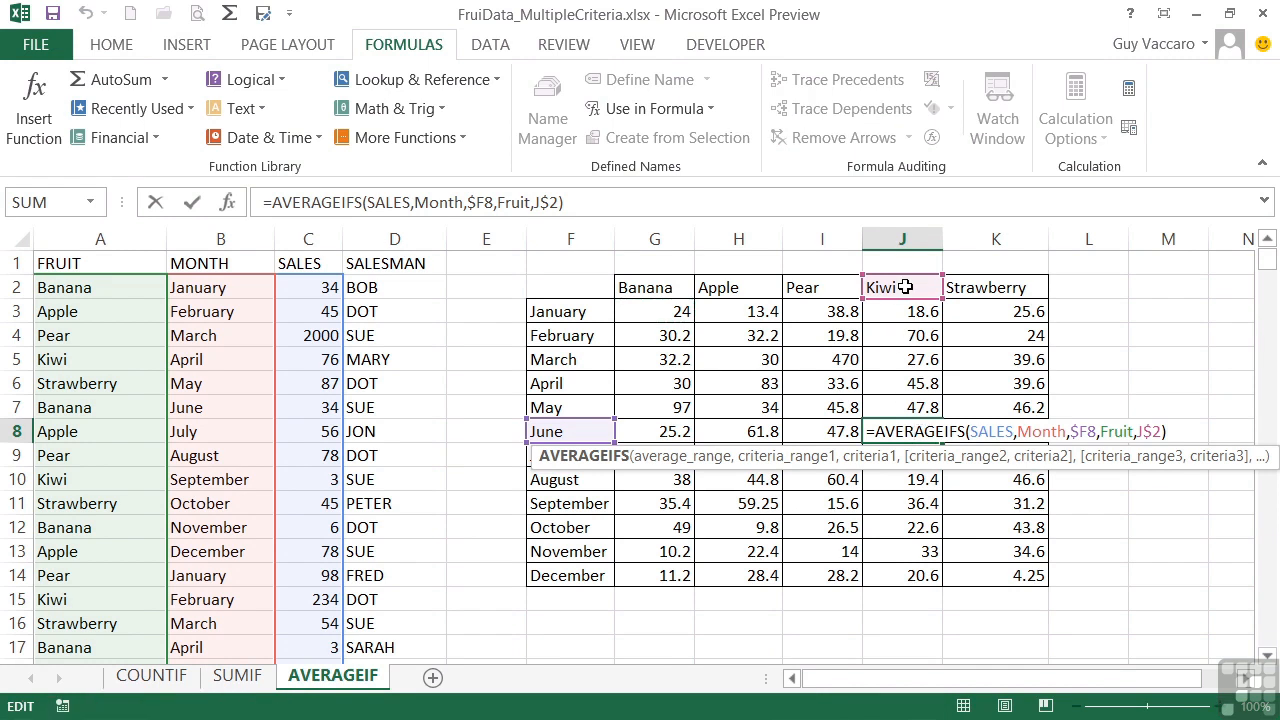
key("Return")
left_click(867, 438)
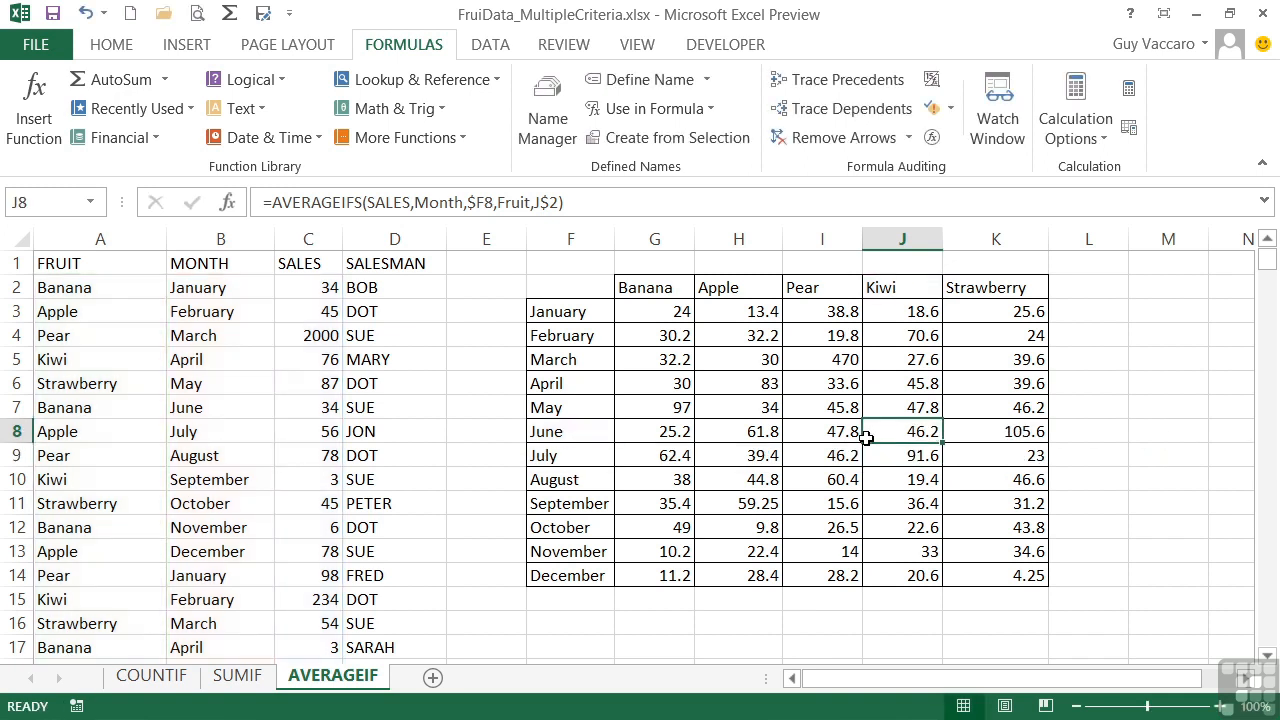